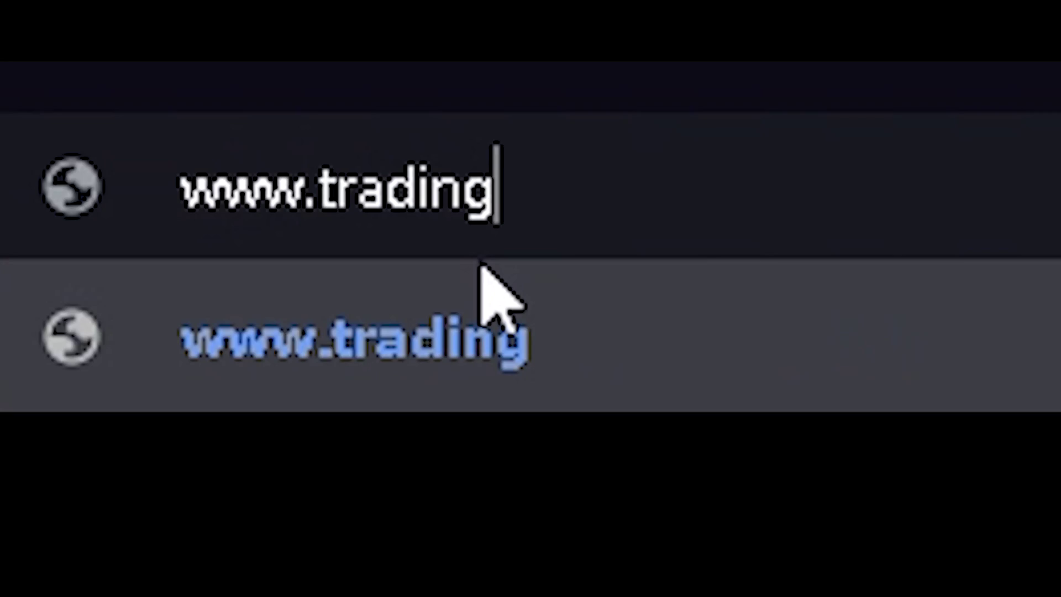
pyautogui.write('view')
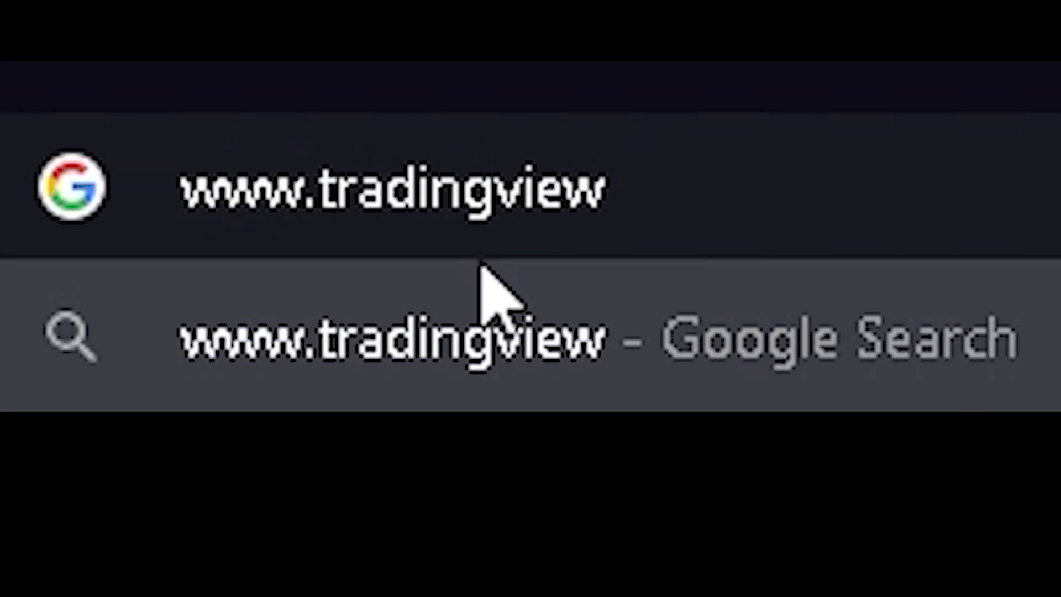
pyautogui.write('.com')
pyautogui.press('Return')
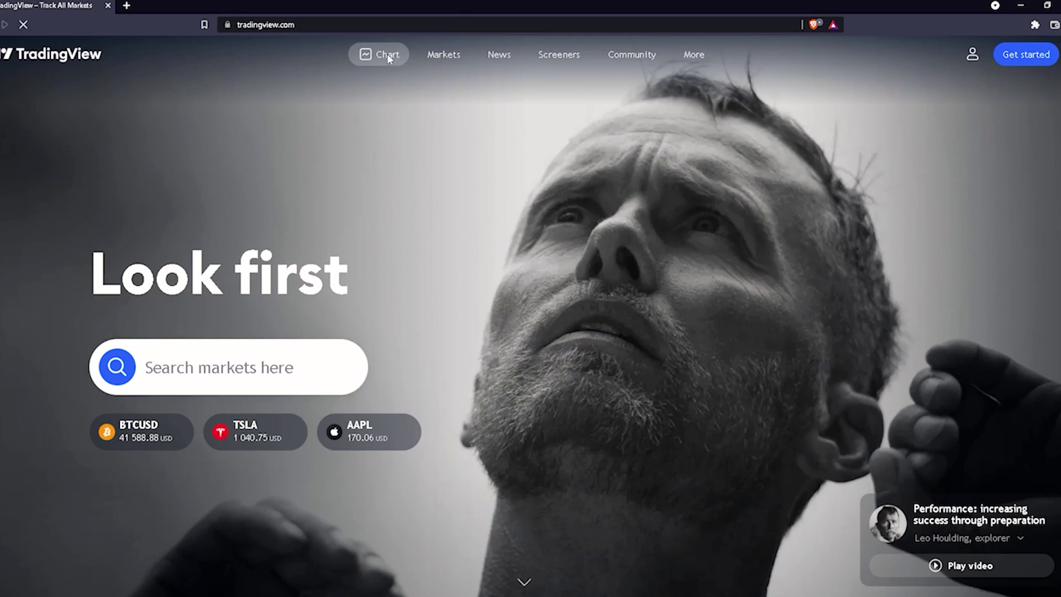
pyautogui.click(389, 56)
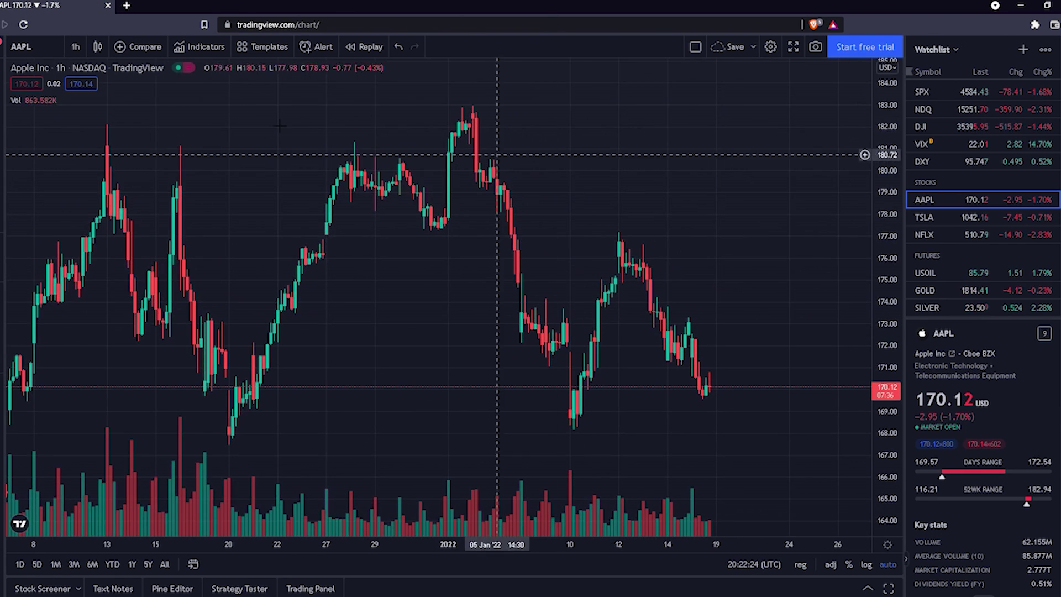
# Step: Search for BTCUSD and load the Coinbase Bitcoin / U.S. Dollar symbol on the chart
pyautogui.click(35, 44)
pyautogui.write('BTCUSD')
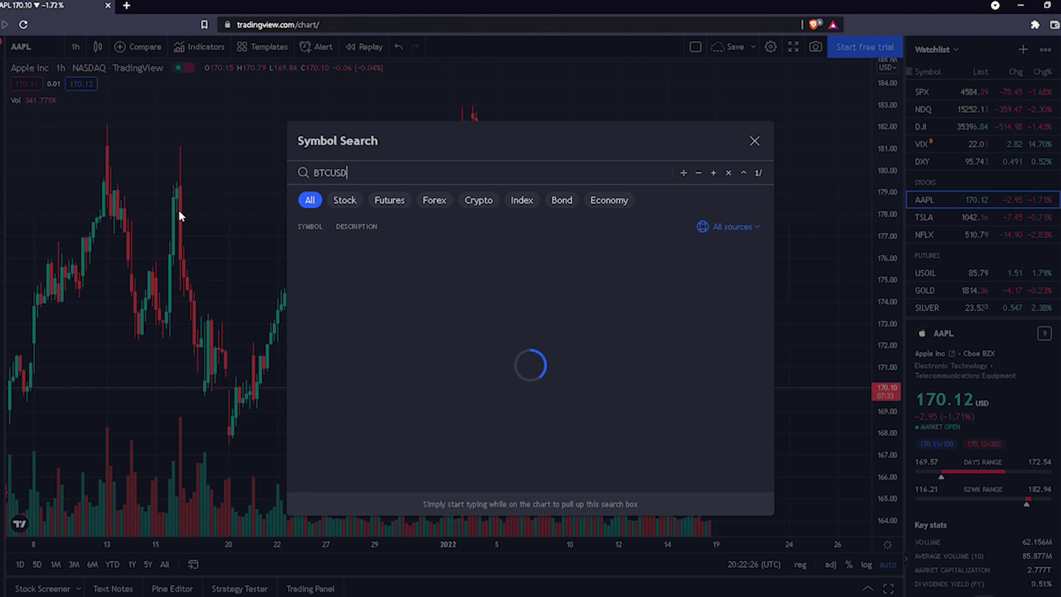
pyautogui.click(443, 274)
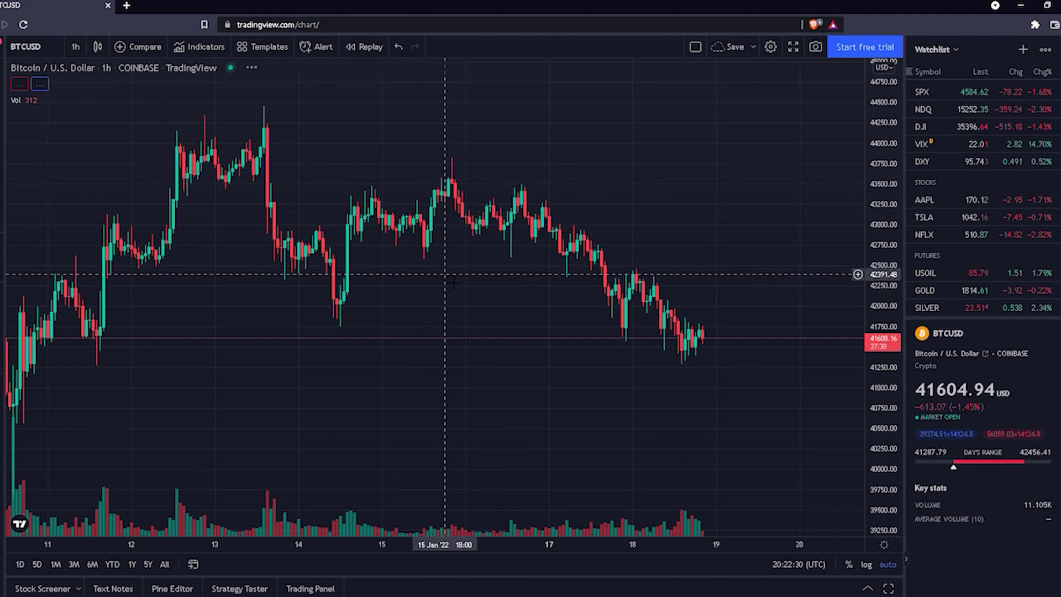
# Step: Open the free-trial offer and review the Pro, Pro+ and Premium plans, switching the prices to annual billing
pyautogui.click(866, 47)
pyautogui.scroll(-1, 778, 231)
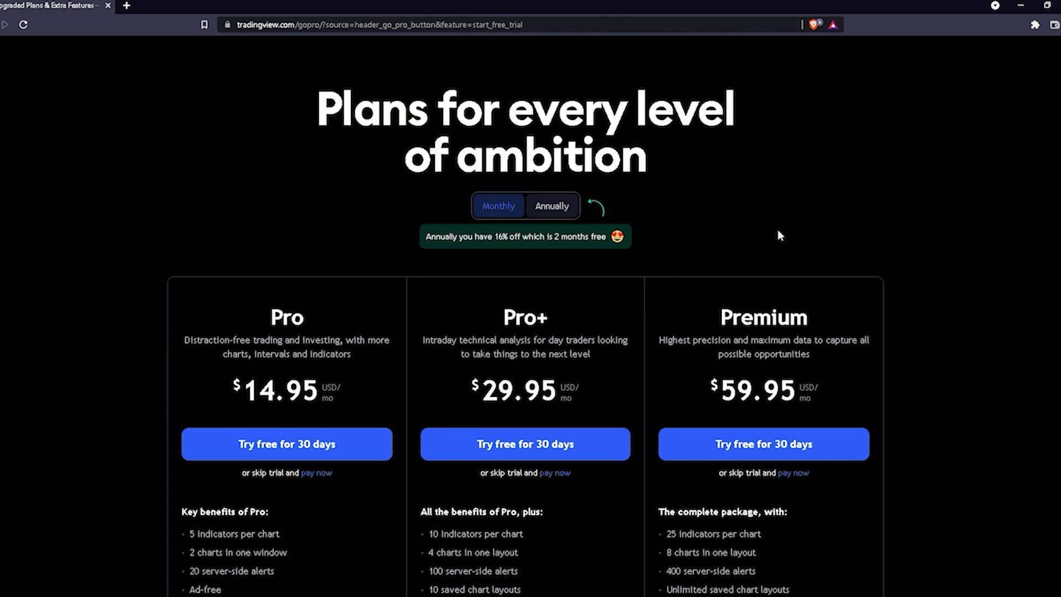
pyautogui.scroll(-1, 777, 235)
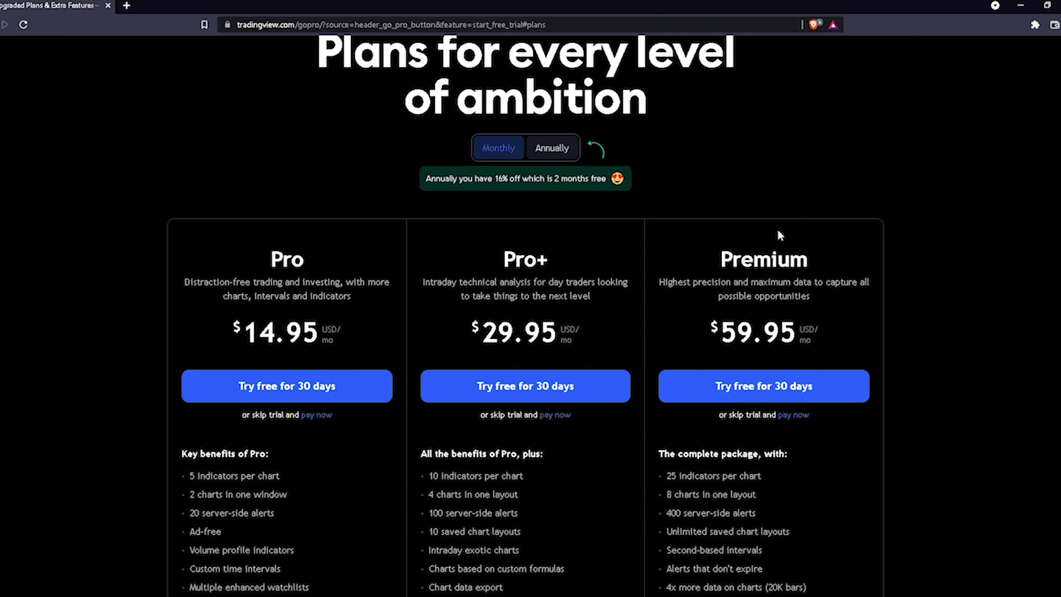
pyautogui.scroll(-1, 779, 232)
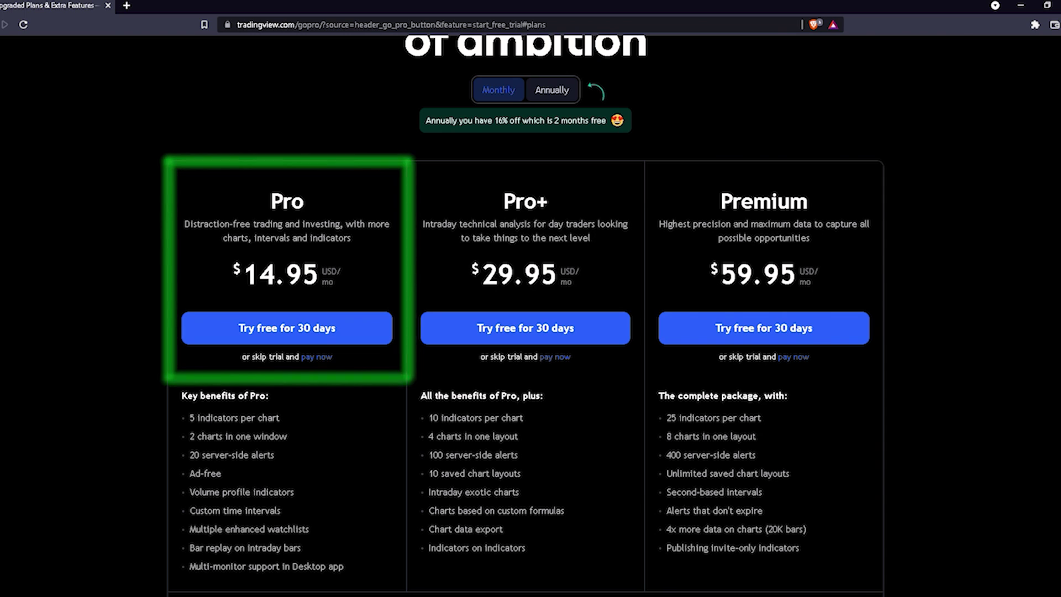
pyautogui.click(556, 95)
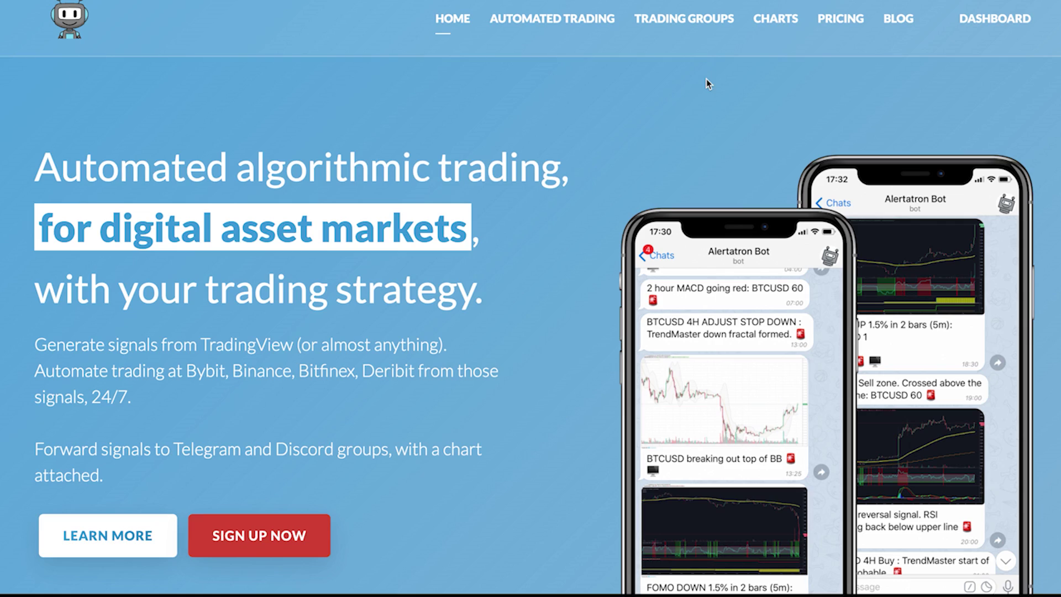
# Step: On the Alertatron site, open the dashboard and go to the API key management page for automated trading
pyautogui.click(985, 29)
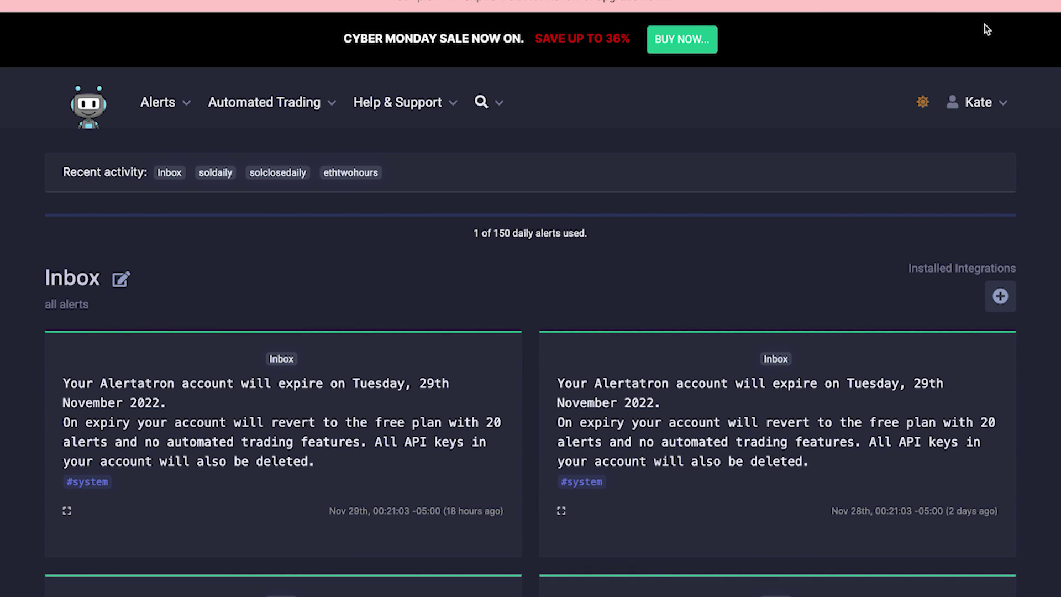
pyautogui.click(1003, 111)
pyautogui.click(277, 104)
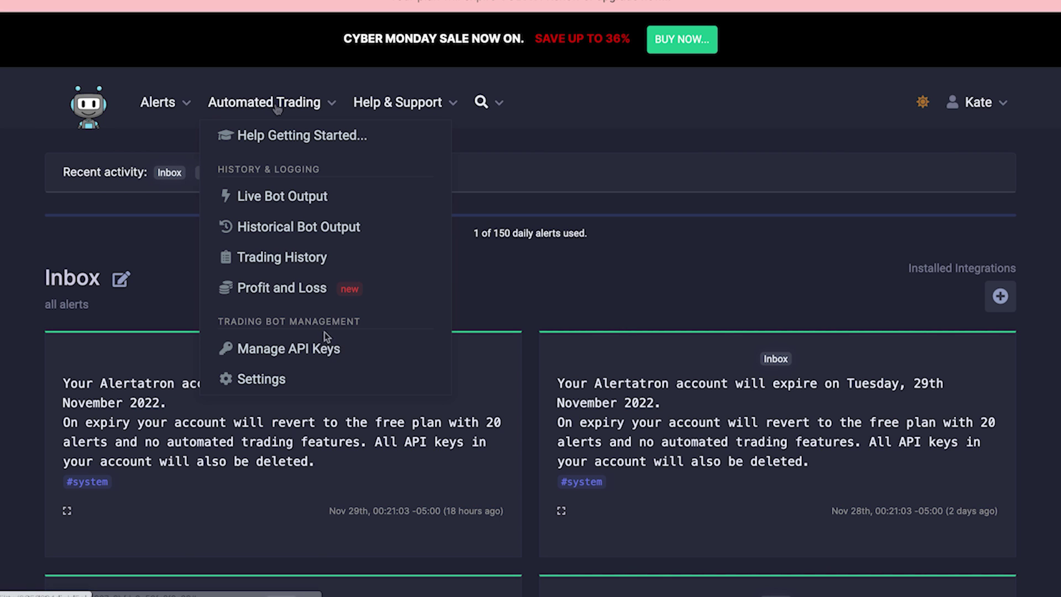
pyautogui.click(364, 350)
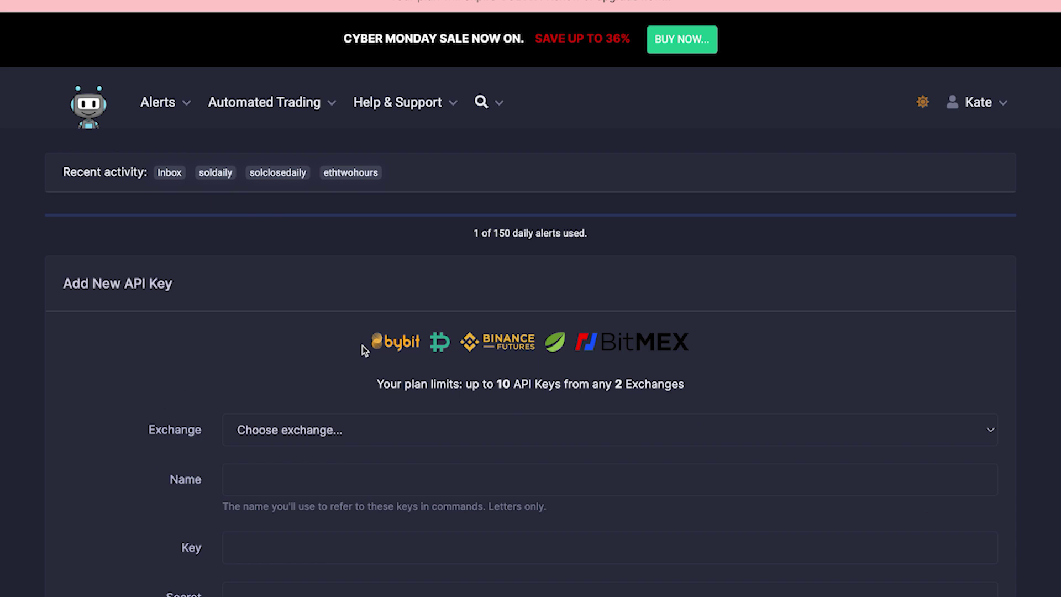
# Step: Choose Binance Futures (USDⓈ-M Futures Contracts) as the exchange and name the new API key ethtwohours
pyautogui.scroll(-3, 364, 349)
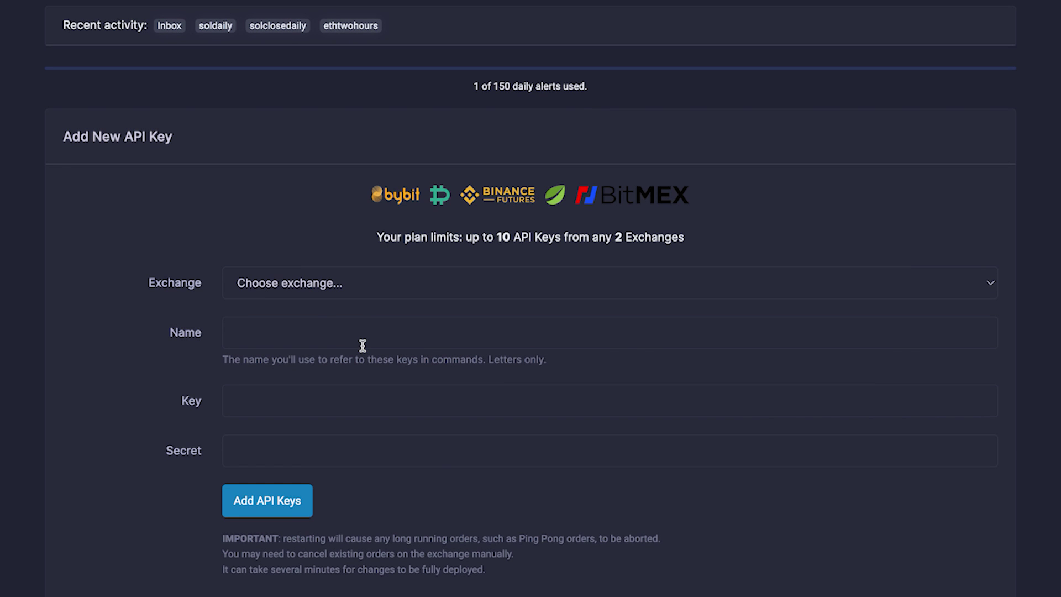
pyautogui.click(331, 281)
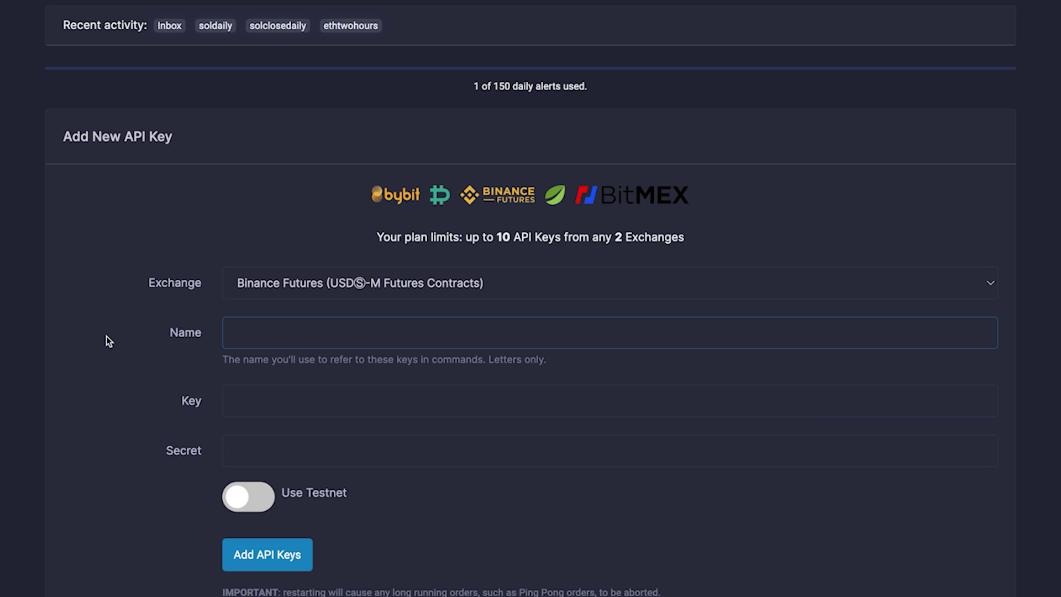
pyautogui.write('ethtwohours')
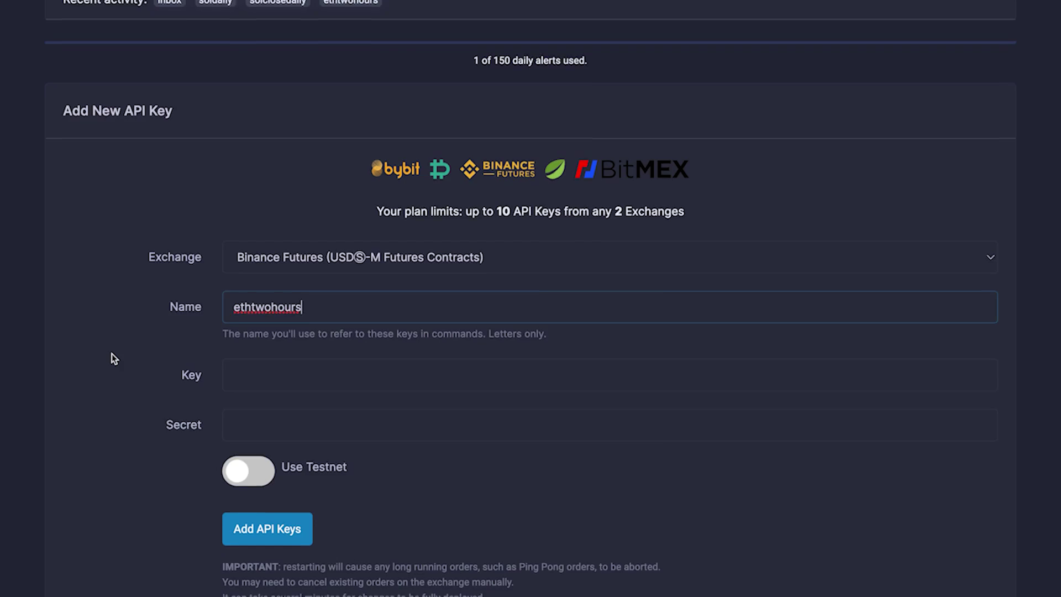
# Step: Try to add the ethtwohours API key with the key and secret left blank, agreeing to the trading terms and conditions
pyautogui.scroll(-1, 112, 354)
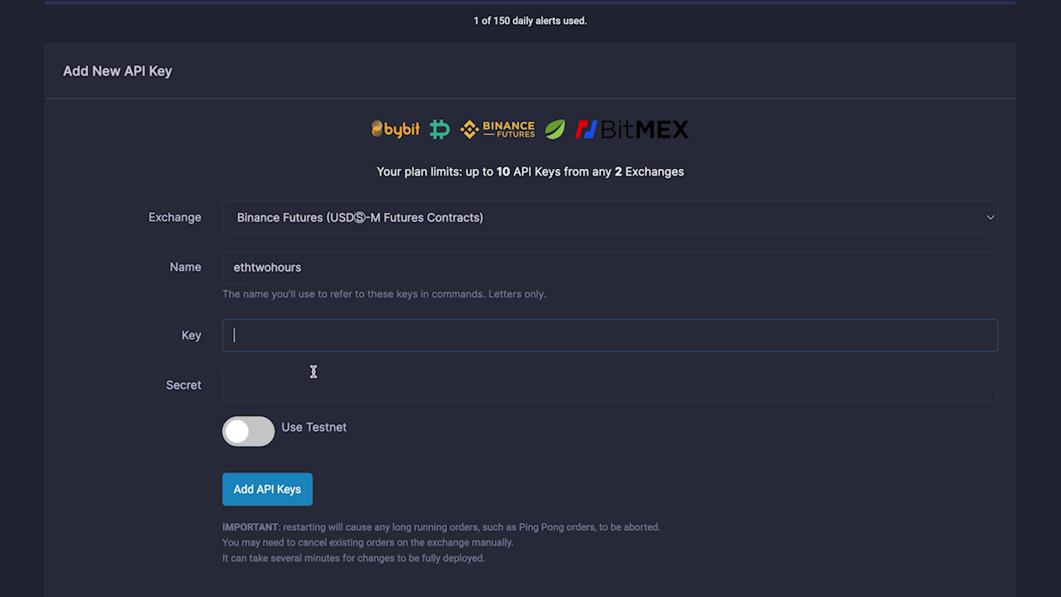
pyautogui.scroll(-2, 280, 357)
pyautogui.click(253, 410)
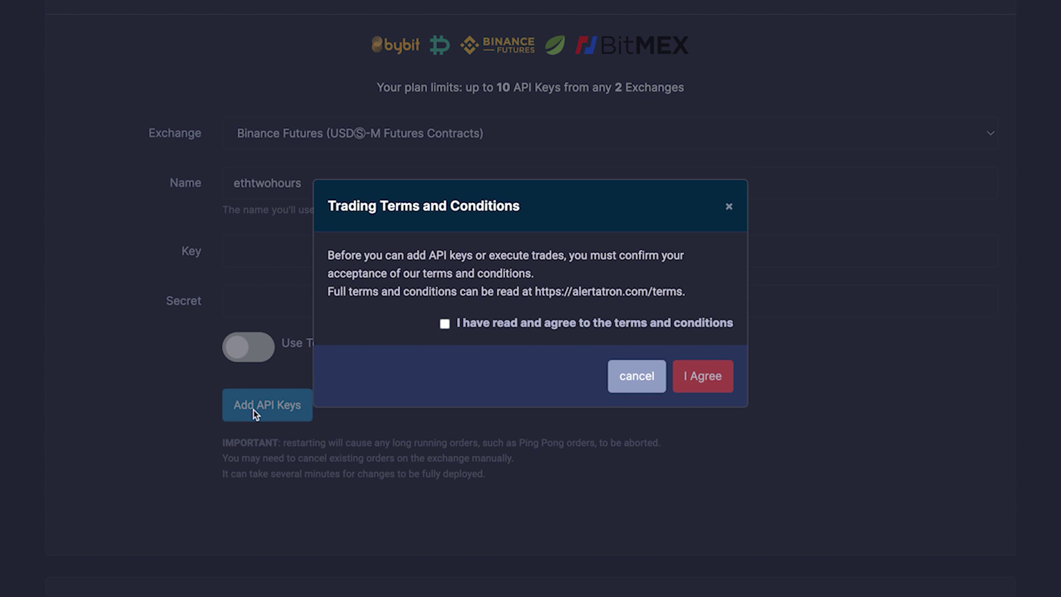
pyautogui.click(445, 324)
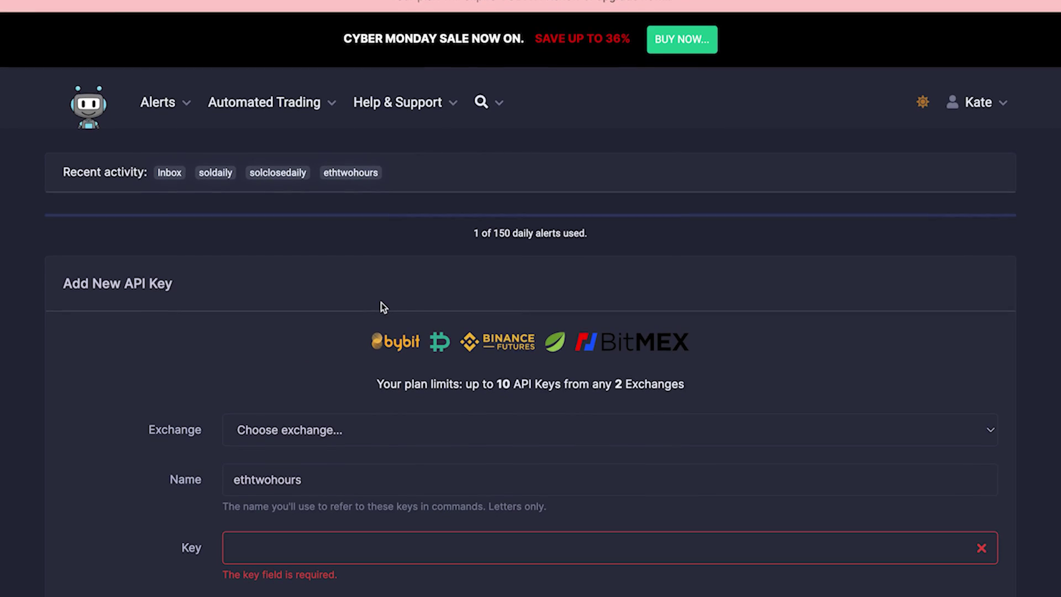
# Step: Create a new alert group named ethtwohours that only includes alerts containing the exact text #ethtwohours
pyautogui.click(155, 104)
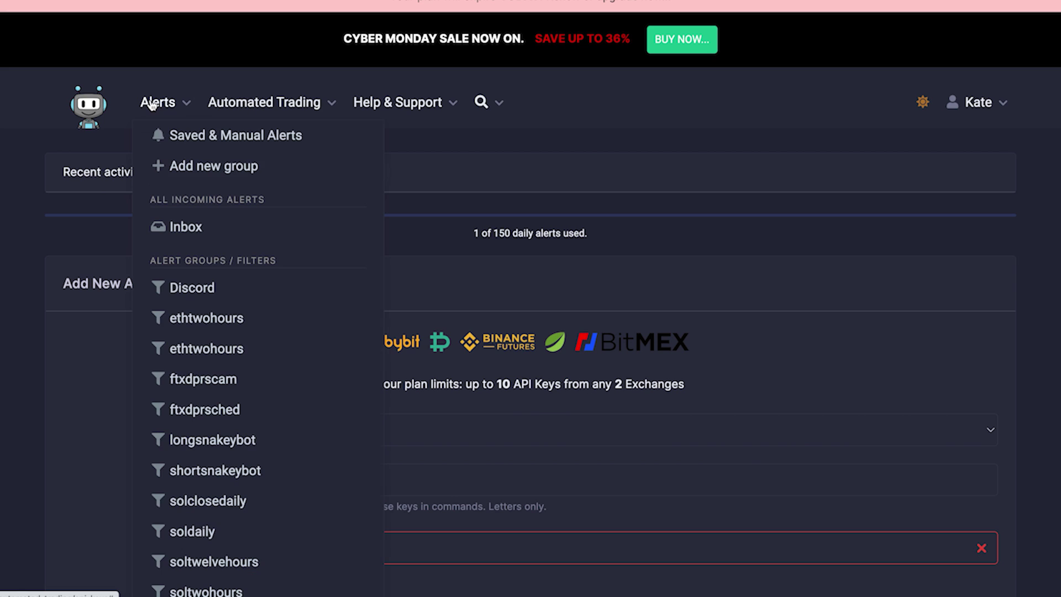
pyautogui.click(230, 176)
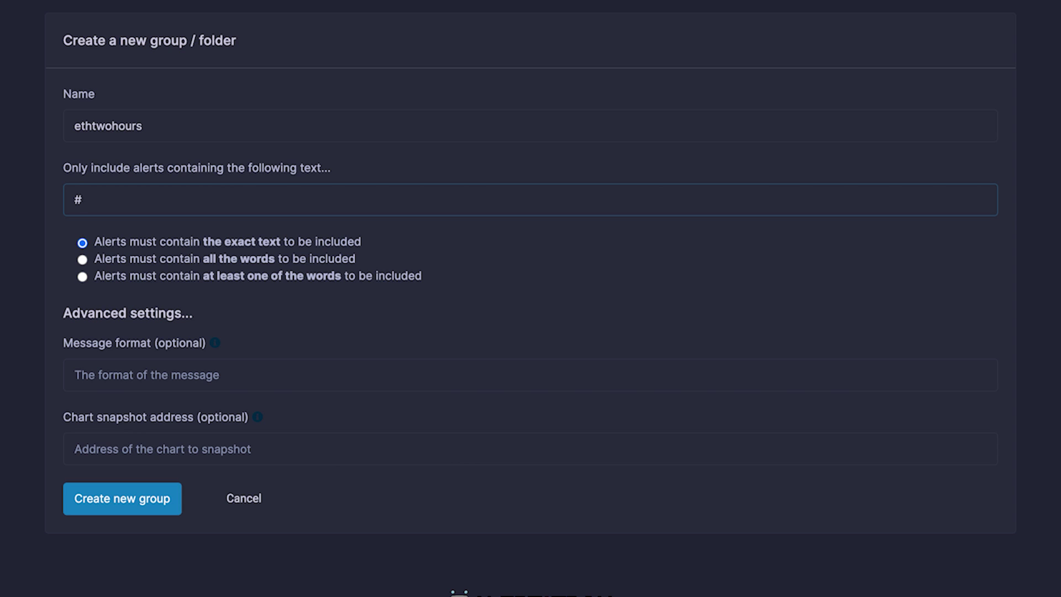
pyautogui.write('ethtwohours')
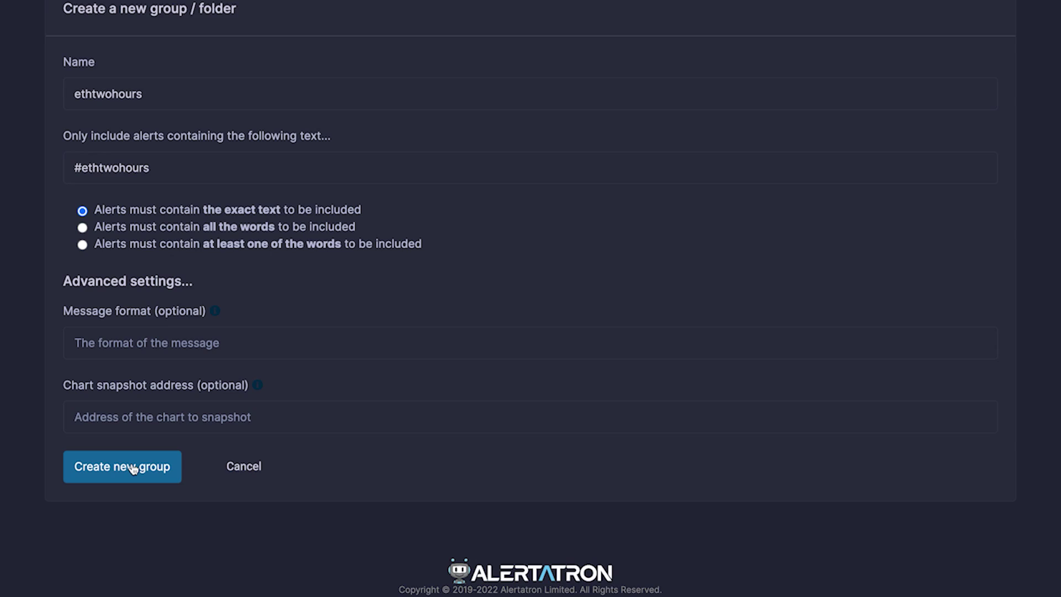
pyautogui.click(115, 468)
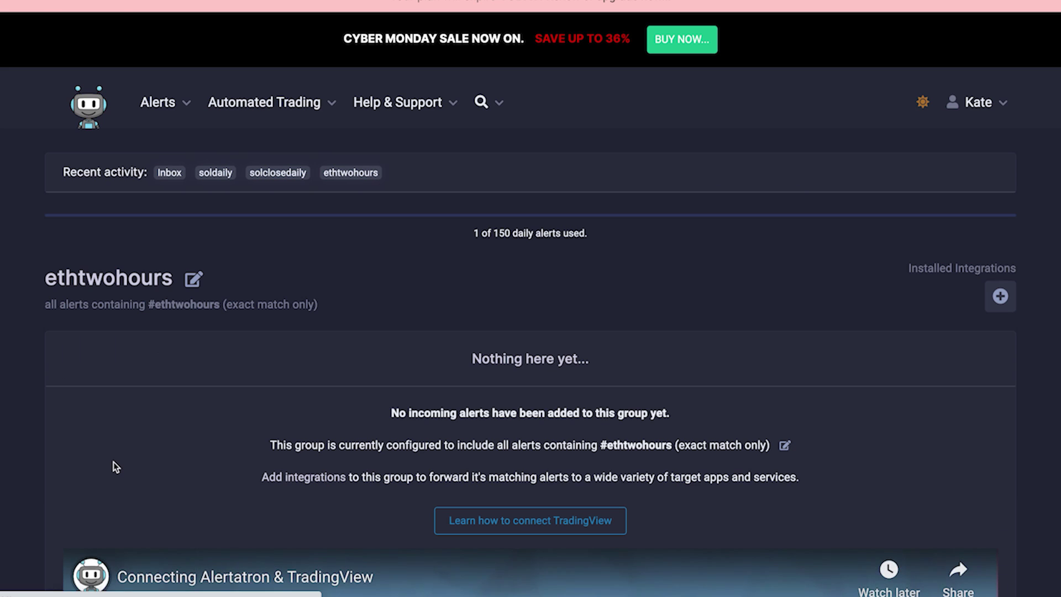
# Step: Add the Automated Trading integration to the ethtwohours group and agree to the trading terms and conditions
pyautogui.scroll(-1, 114, 462)
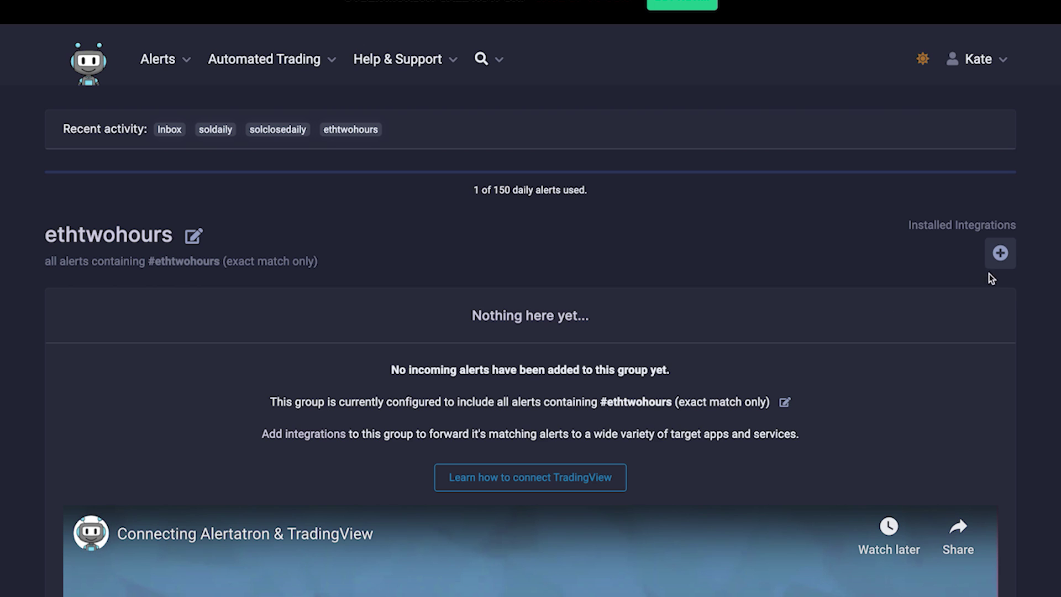
pyautogui.click(1000, 254)
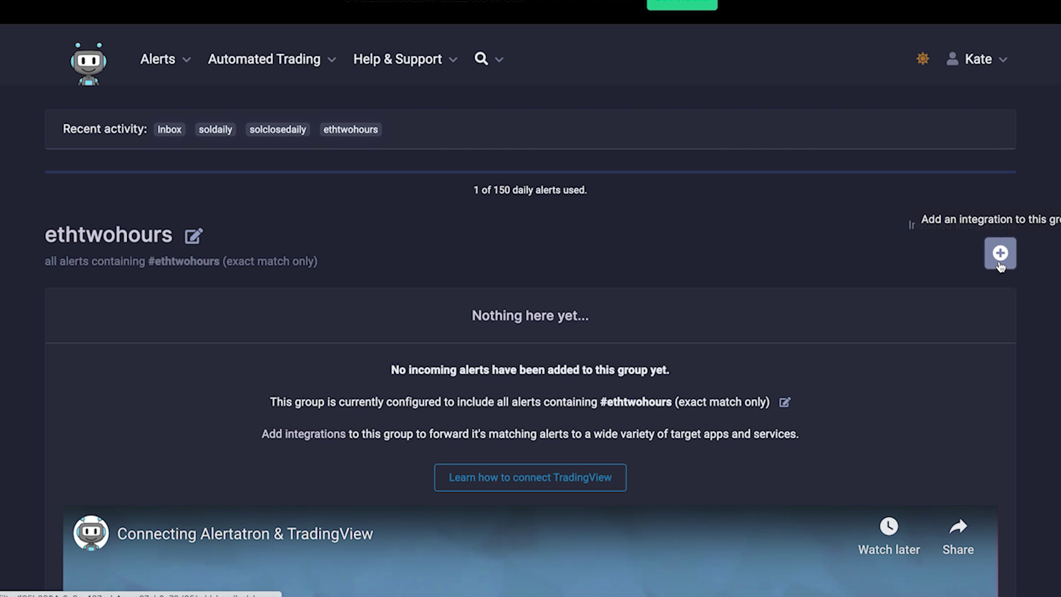
pyautogui.scroll(-4, 796, 244)
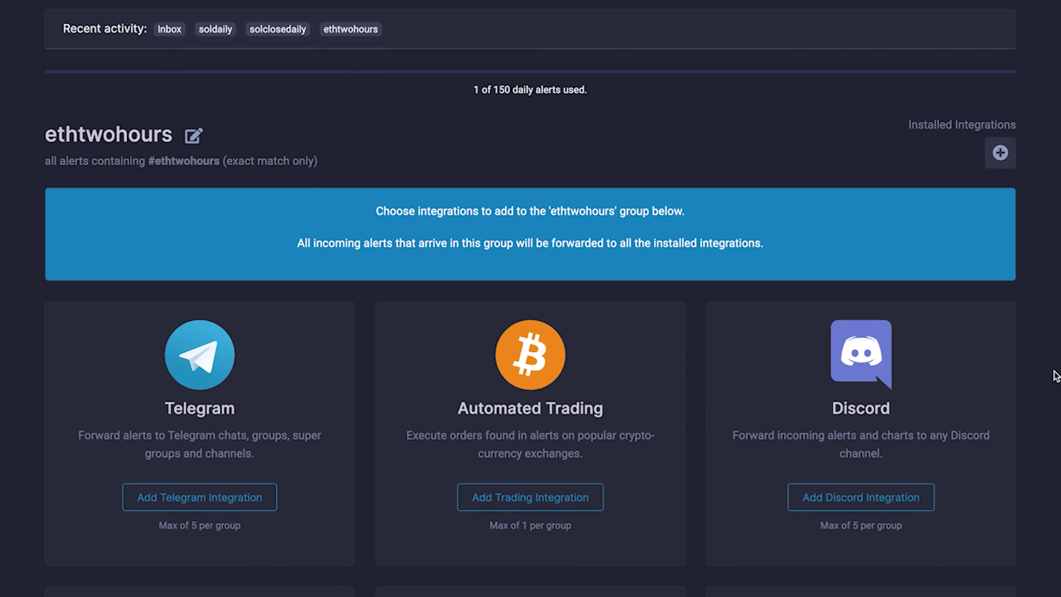
pyautogui.scroll(-3, 530, 299)
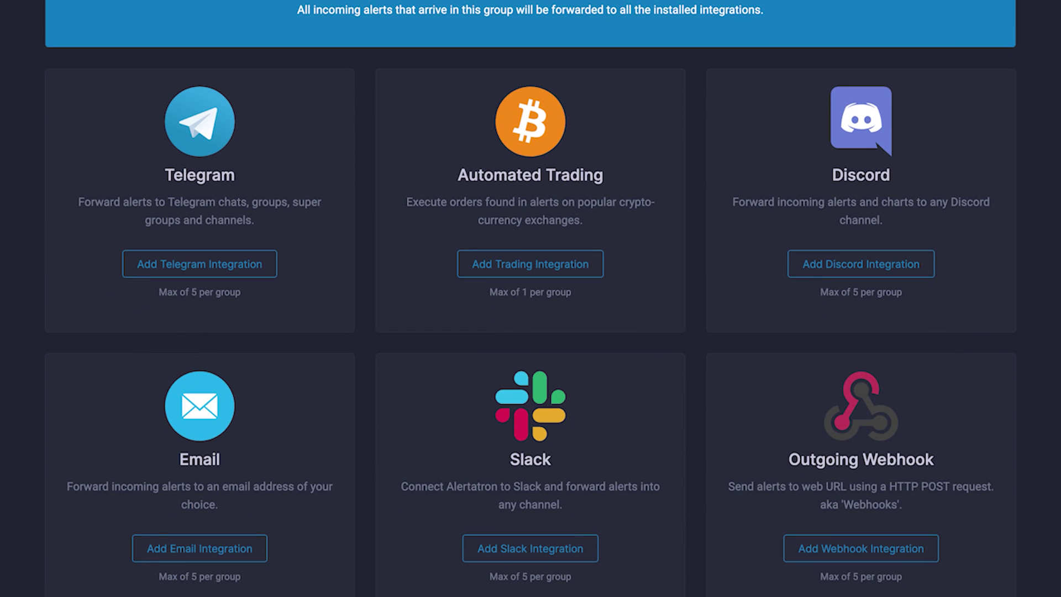
pyautogui.click(509, 260)
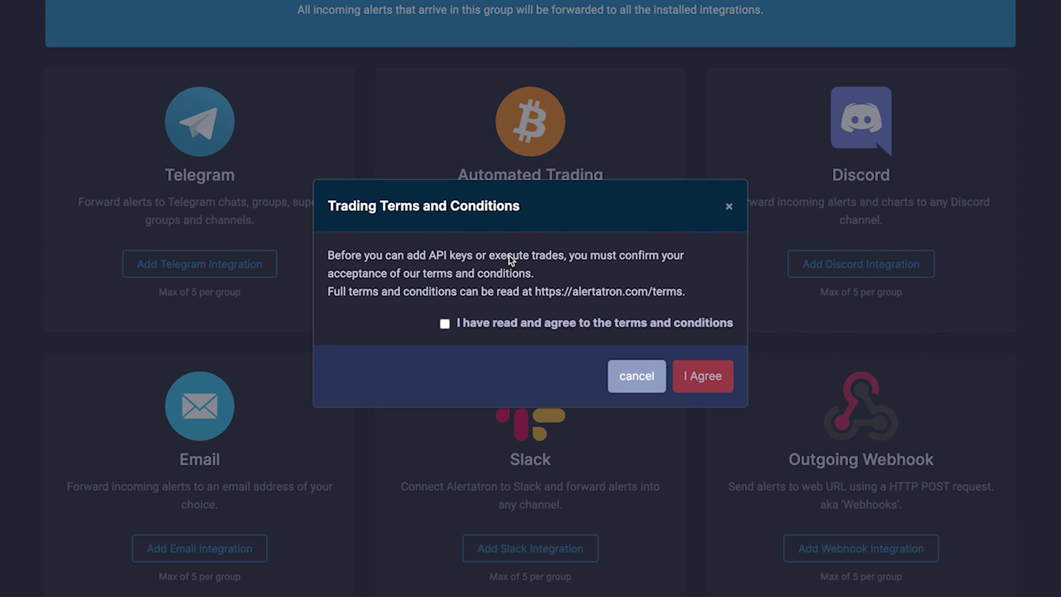
pyautogui.click(445, 324)
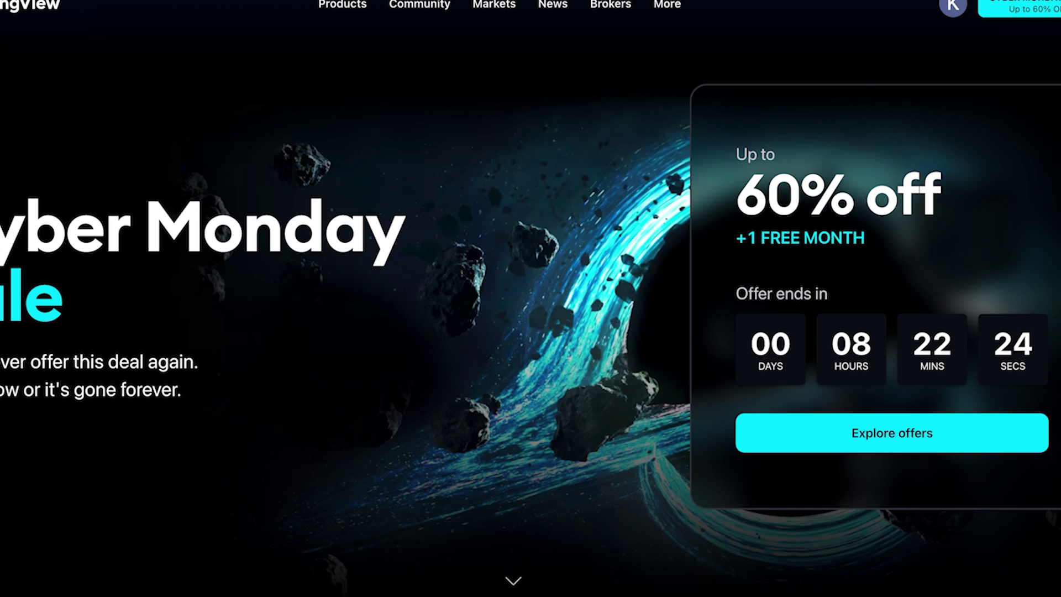
# Step: Switch to TradingView, open the chart and add the invite-only Dynamic PRS strategy to it
pyautogui.moveTo(344, 5)
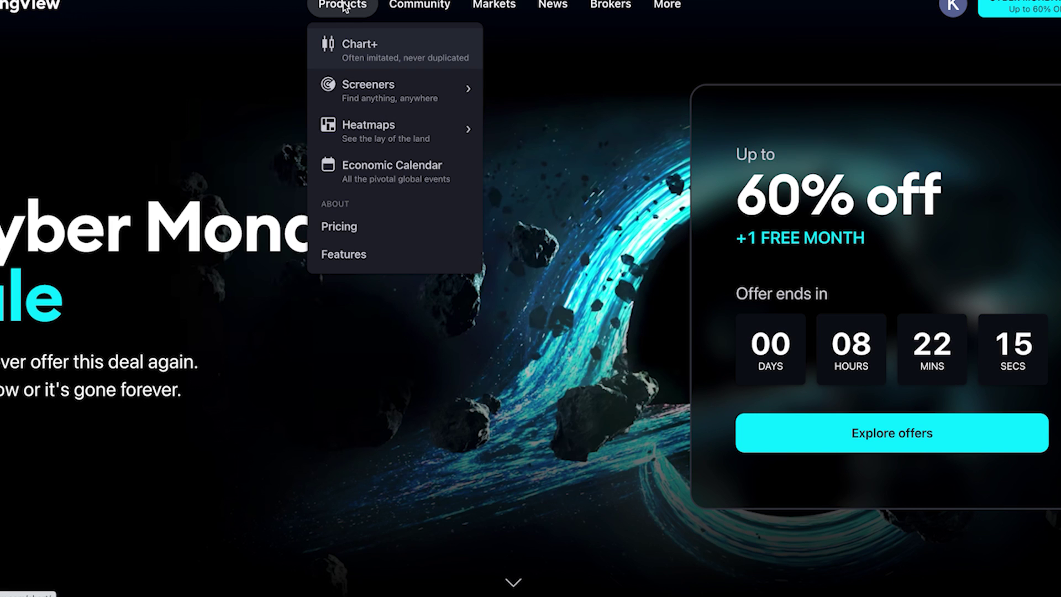
pyautogui.click(408, 52)
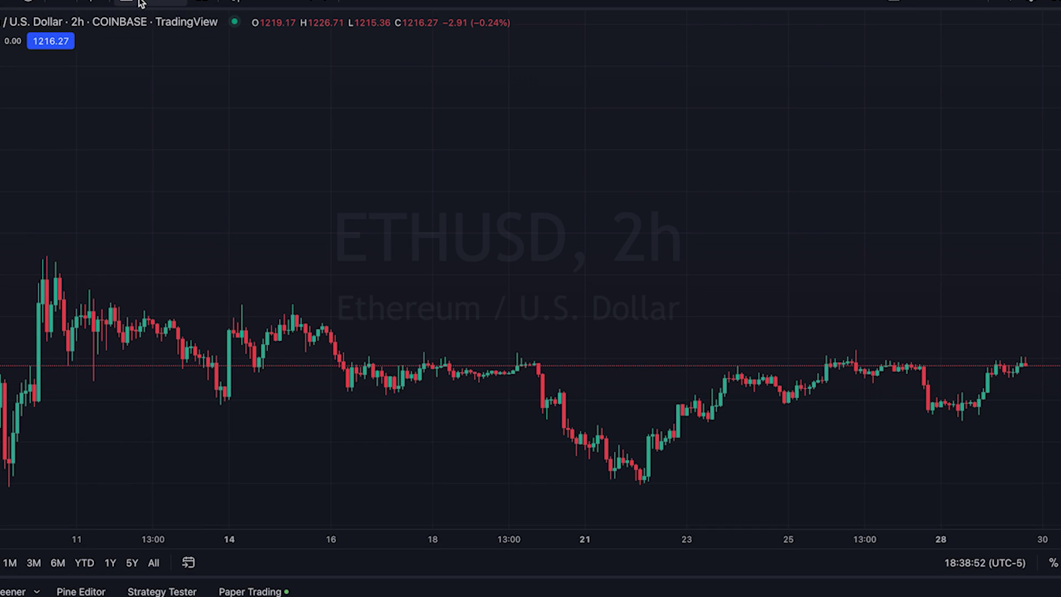
pyautogui.click(141, 3)
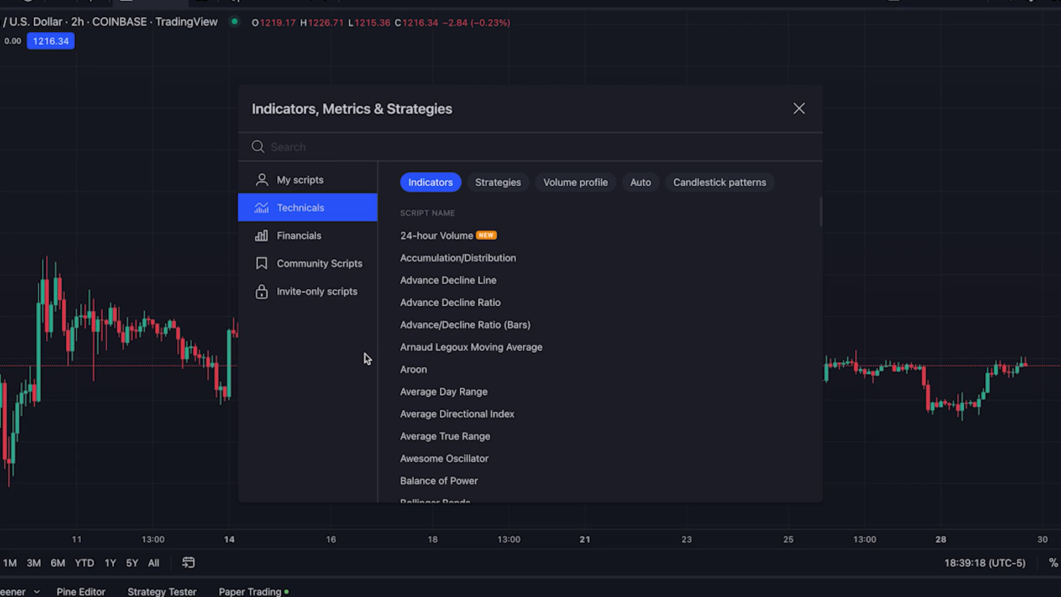
pyautogui.click(305, 298)
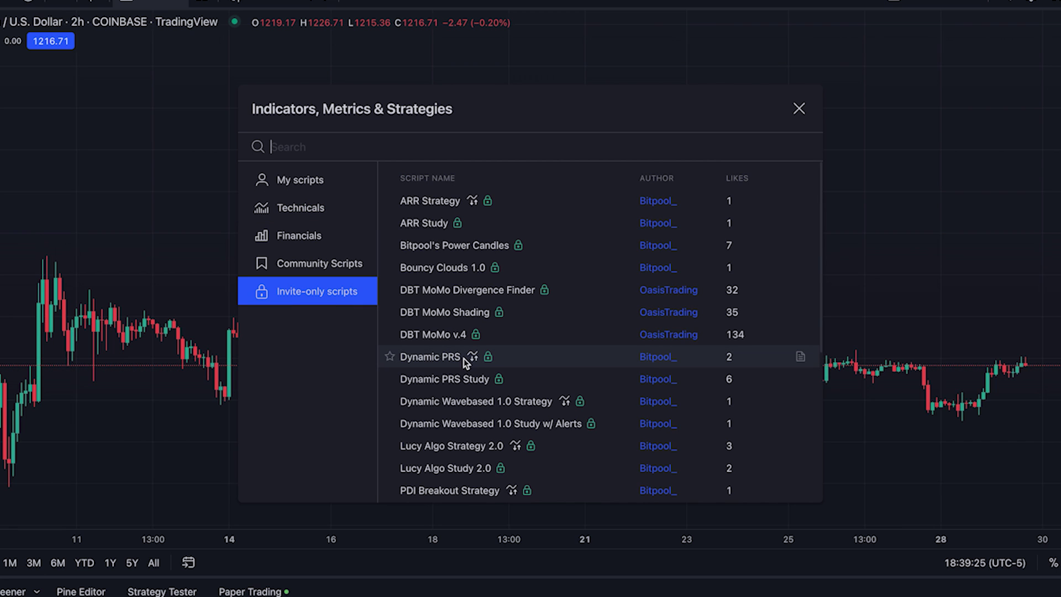
pyautogui.click(415, 356)
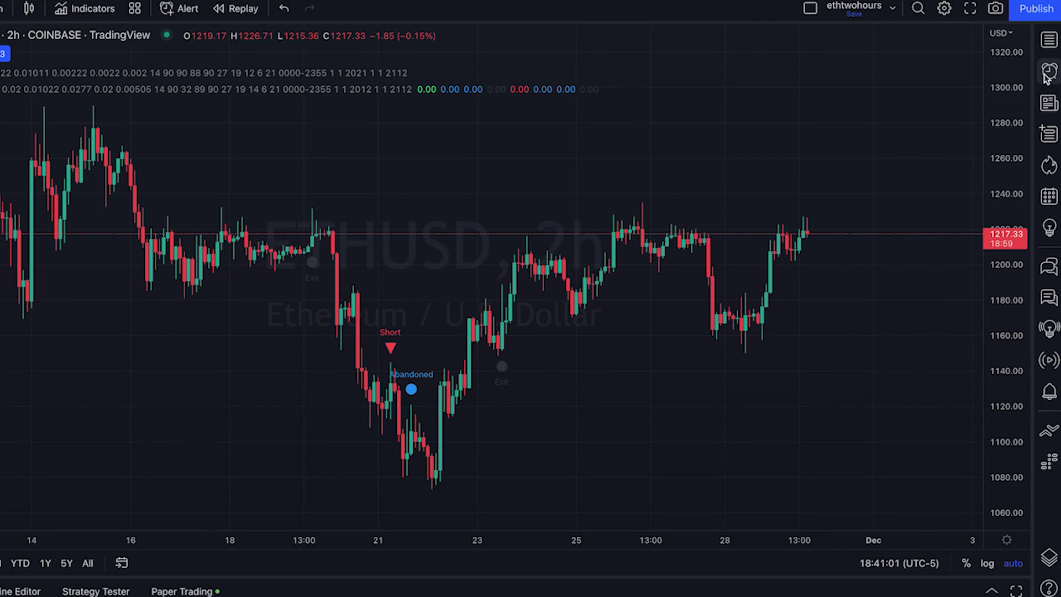
# Step: Start a new ETHUSD alert on the Dynamic PRS strategy's Long condition, triggering once per bar close
pyautogui.click(1048, 74)
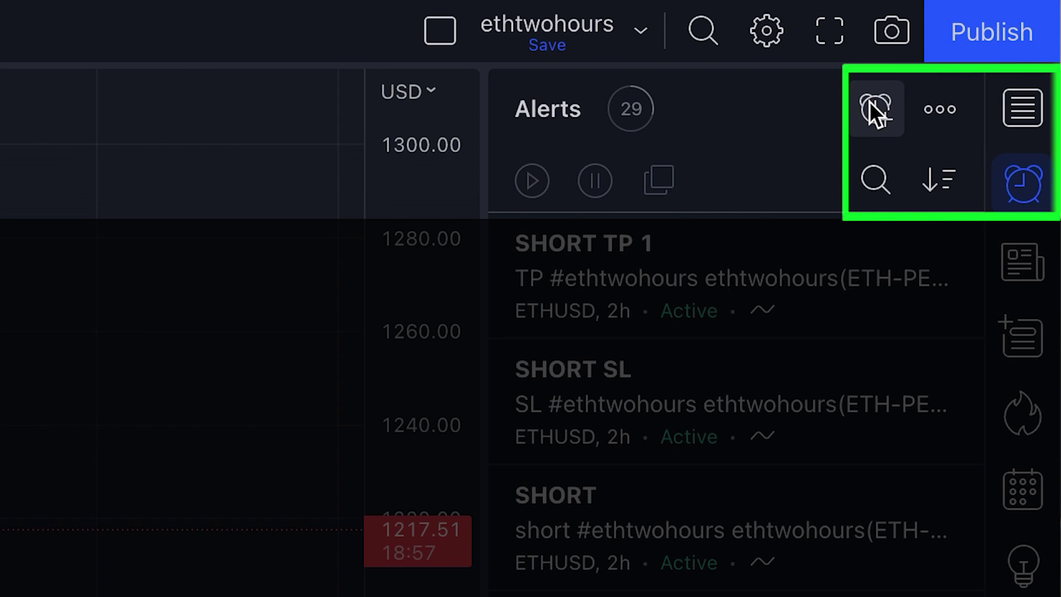
pyautogui.click(871, 104)
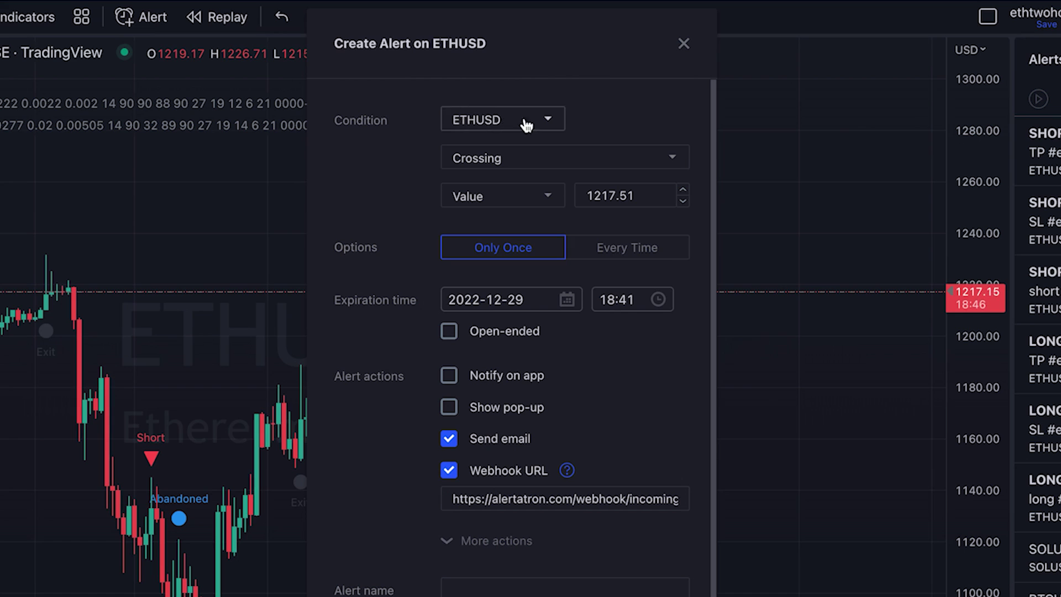
pyautogui.click(557, 125)
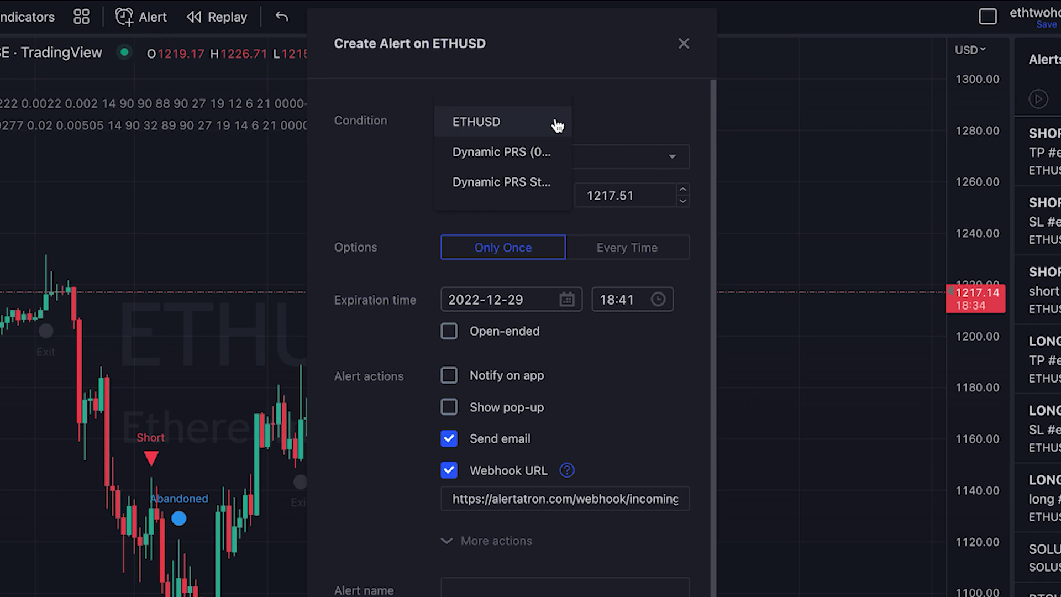
pyautogui.click(531, 183)
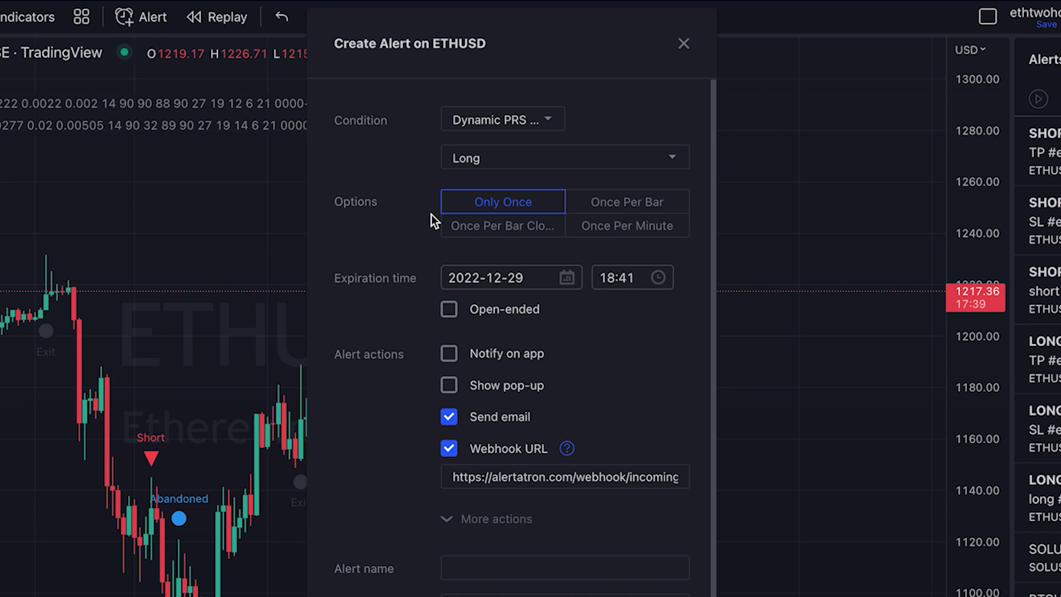
pyautogui.click(466, 237)
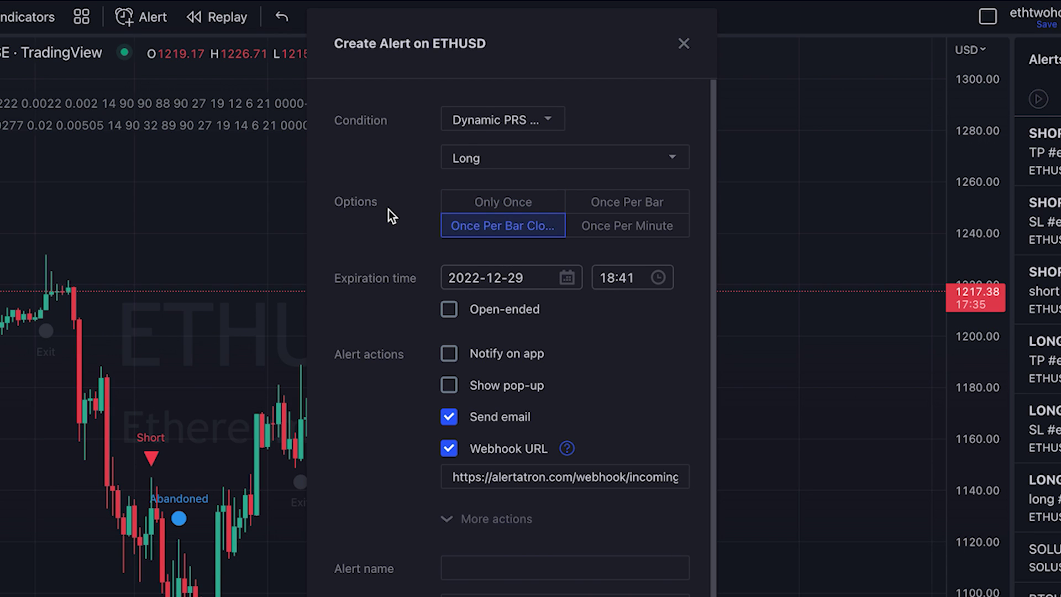
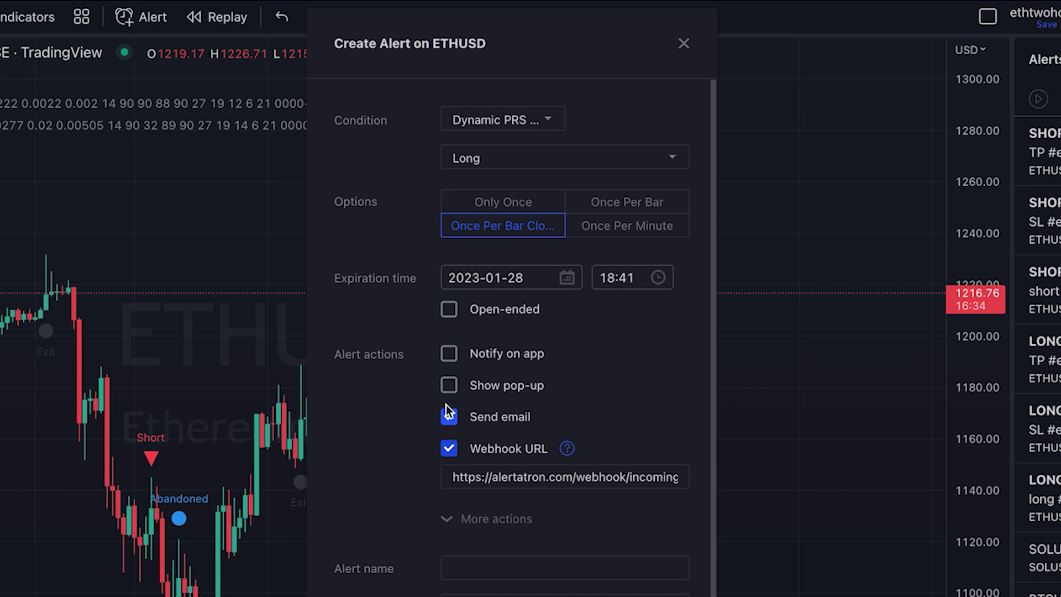
# Step: Enable app notifications for the Long alert, and open the account options in Alertatron
pyautogui.click(449, 353)
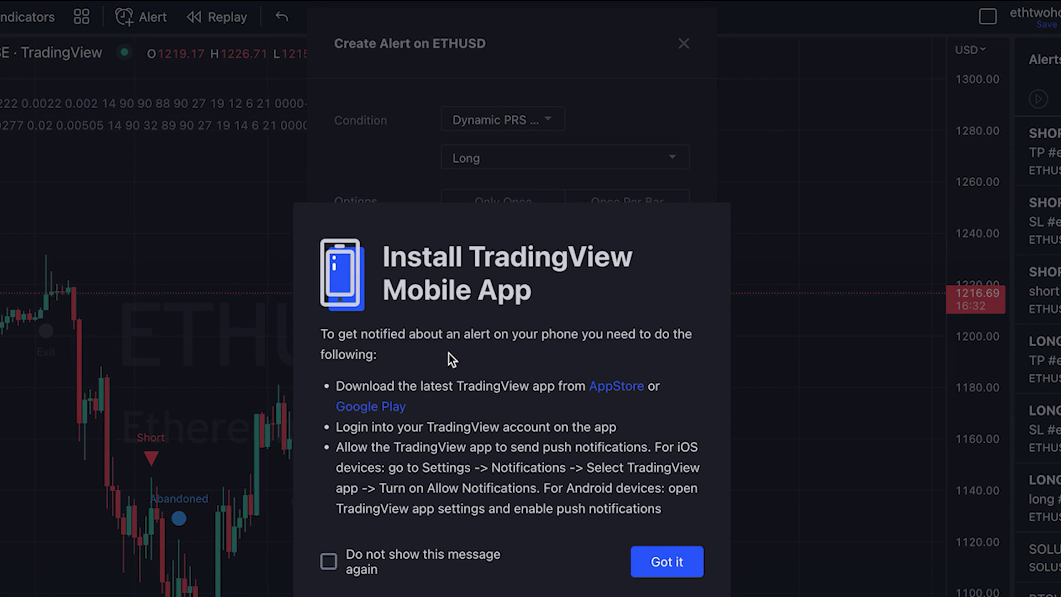
pyautogui.click(667, 561)
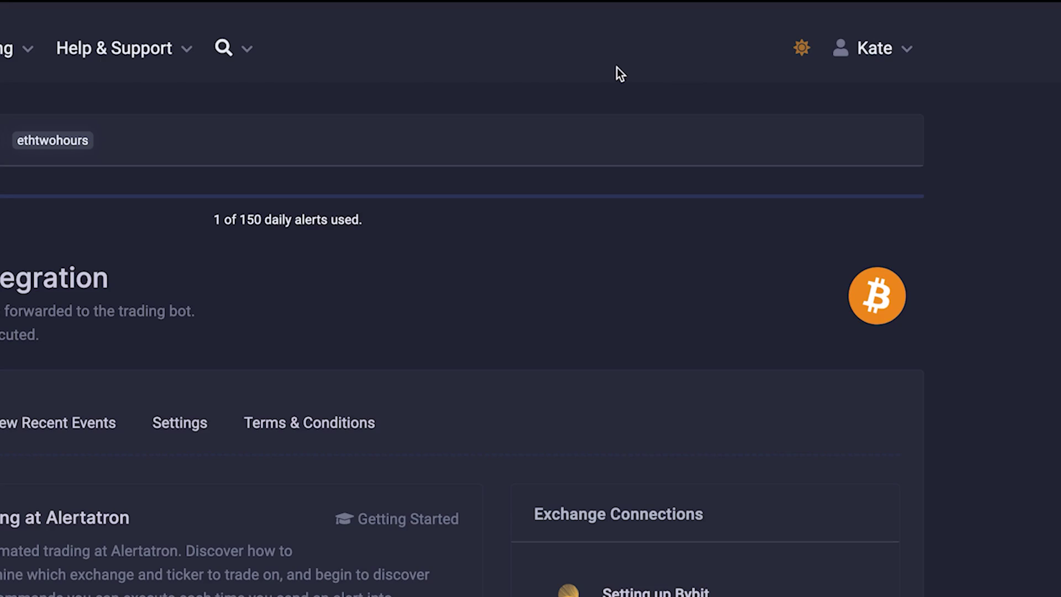
pyautogui.click(909, 51)
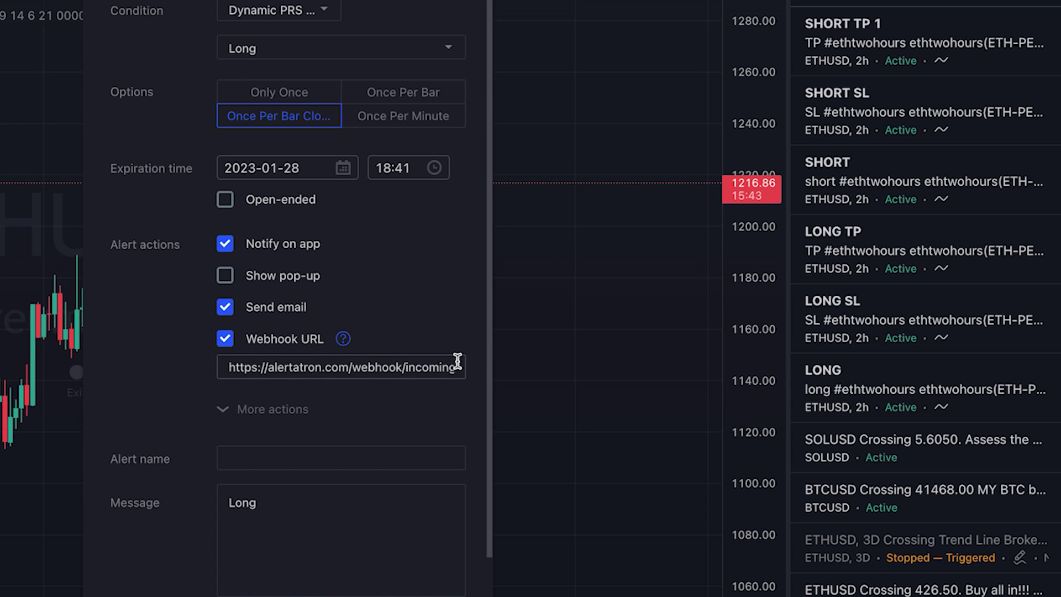
# Step: Name the alert LONG and clear its default message text
pyautogui.click(245, 458)
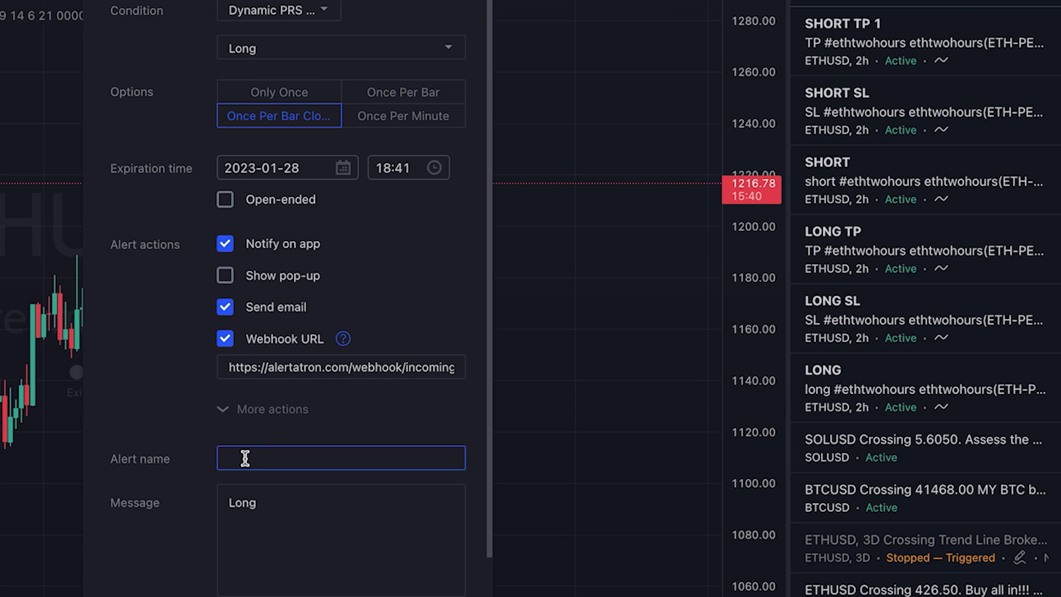
pyautogui.write('LONG')
pyautogui.click(225, 530)
pyautogui.hotkey('ctrl', 'a')
pyautogui.press('BackSpace')
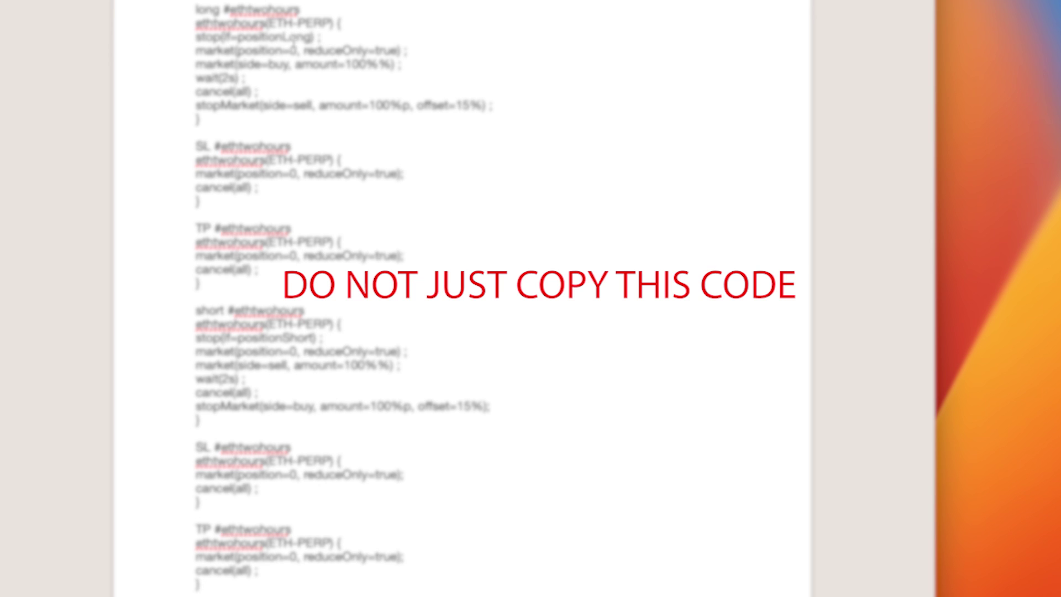
# Step: Copy the long #ethtwohours command block from the text document into the alert message and create the LONG alert
pyautogui.moveTo(195, 8); pyautogui.dragTo(517, 116)
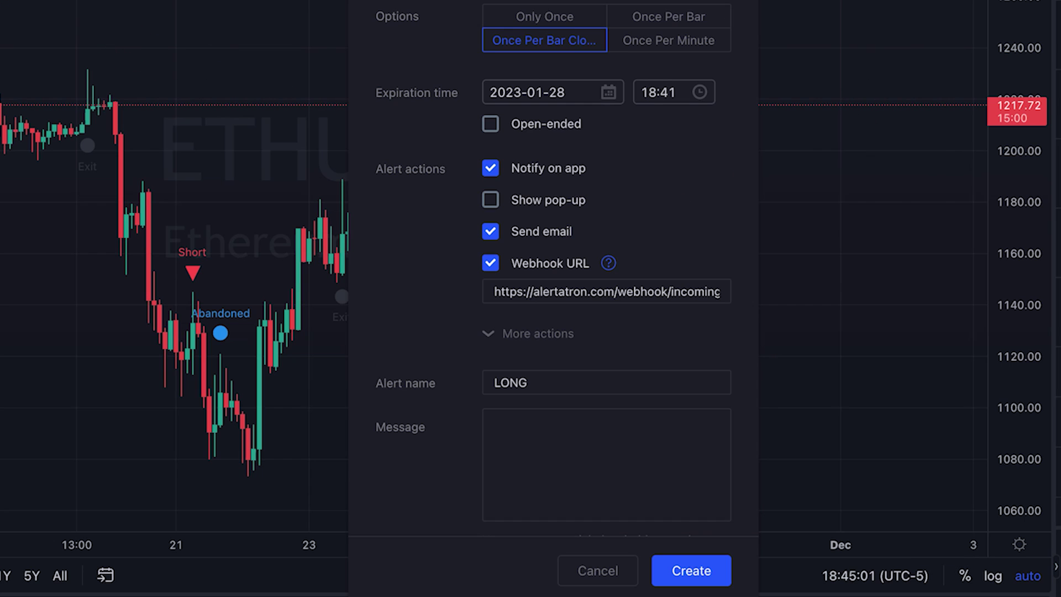
pyautogui.click(496, 427)
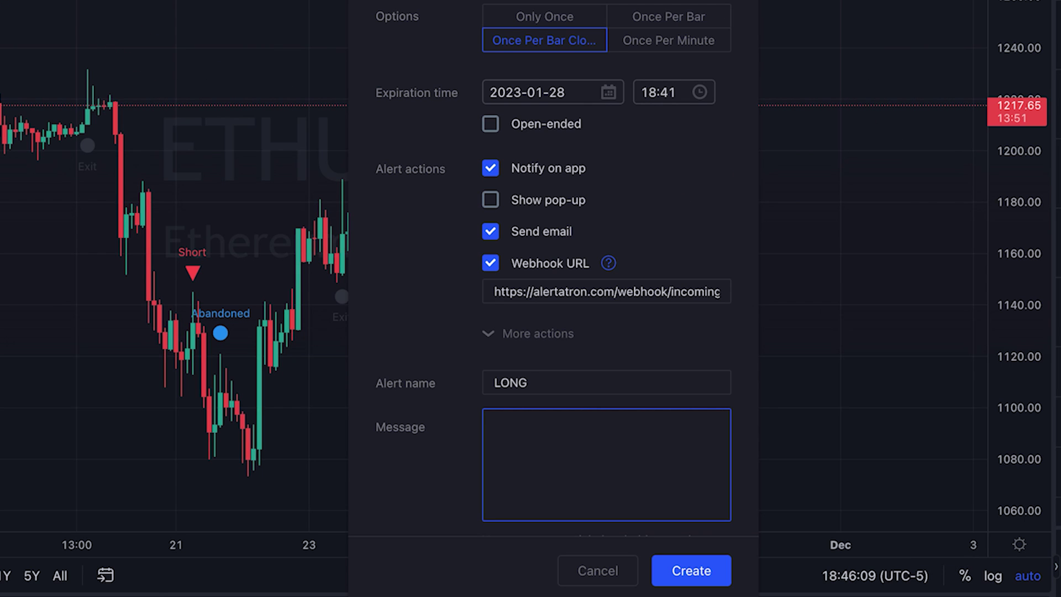
pyautogui.hotkey('ctrl', 'v')
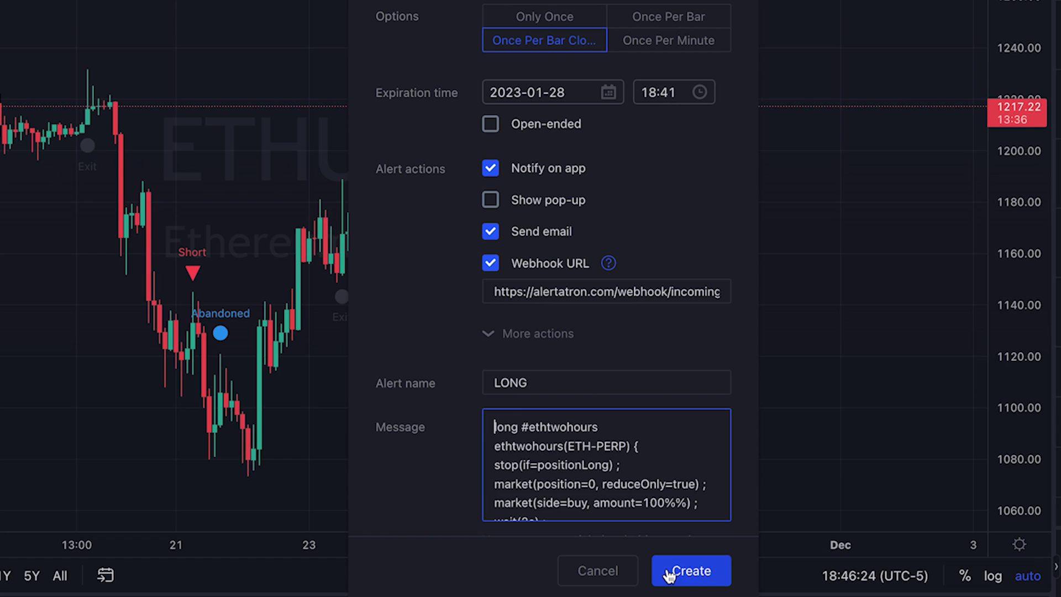
pyautogui.click(669, 574)
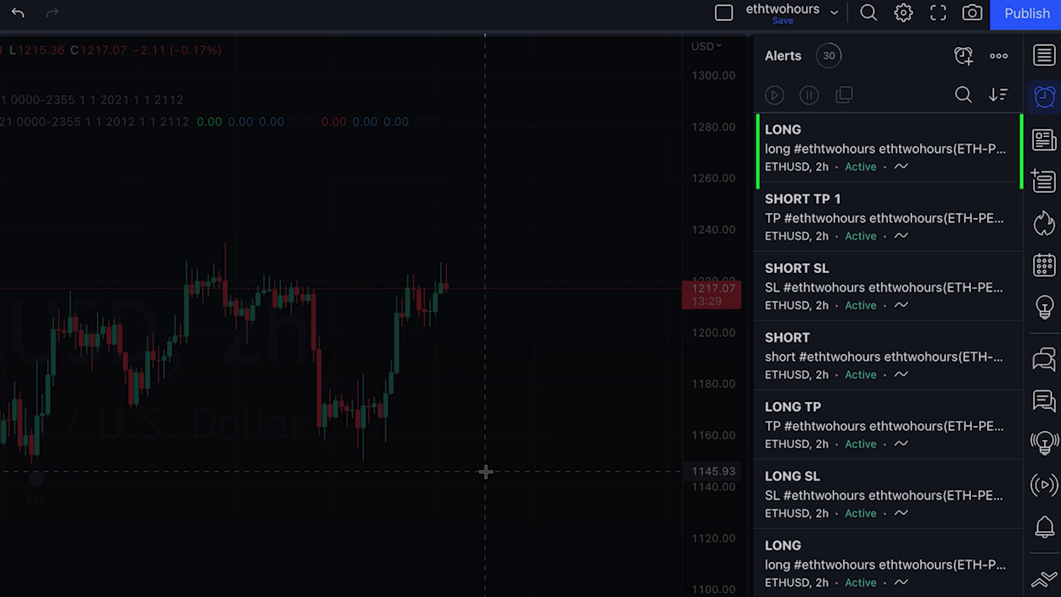
# Step: Review the settings of the newest LONG alert in the alerts list and close them without changes
pyautogui.moveTo(838, 166)
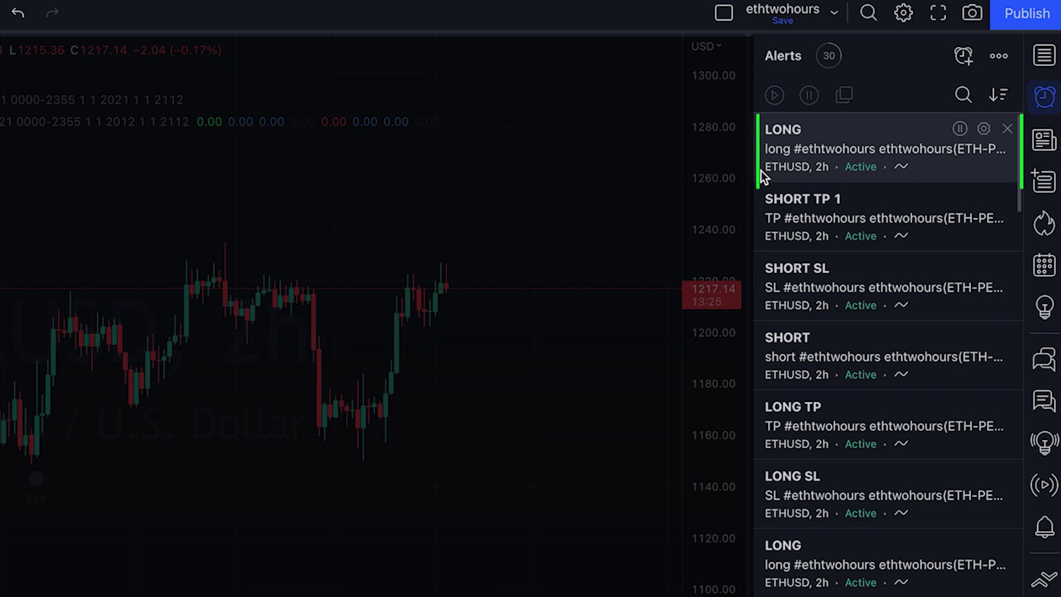
pyautogui.moveTo(896, 152)
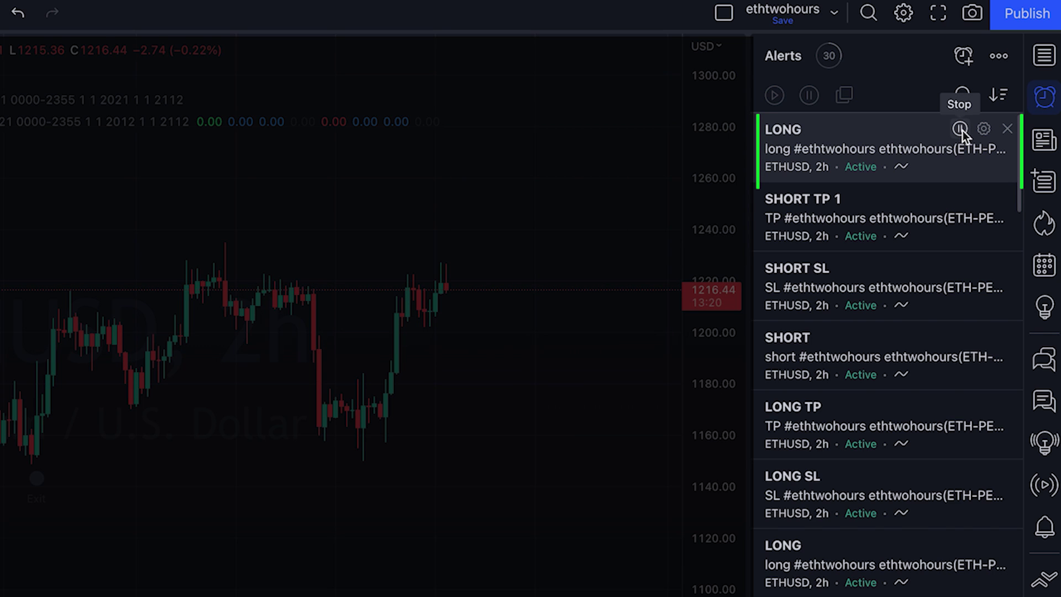
pyautogui.click(984, 129)
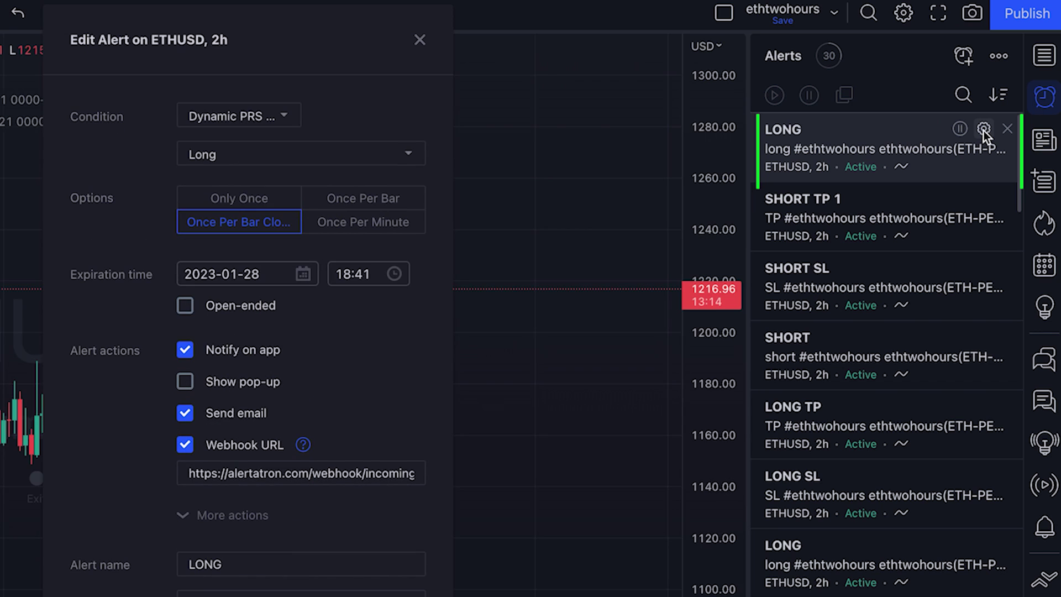
pyautogui.click(420, 40)
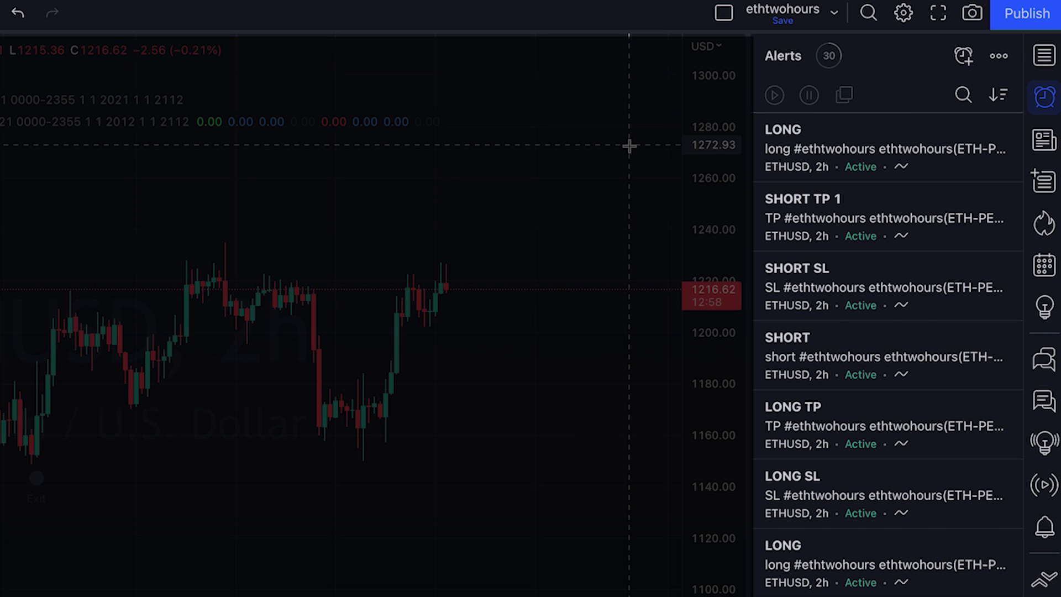
# Step: Start another ETHUSD alert with the LONG SL condition, triggering once per bar close and expiring on 2023-01-28
pyautogui.click(964, 55)
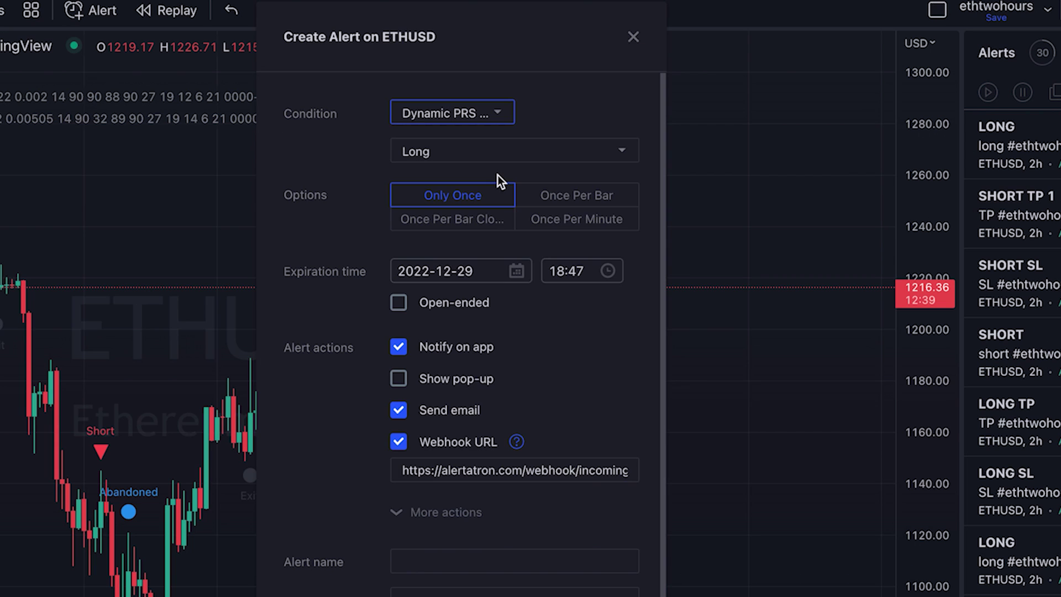
pyautogui.click(512, 150)
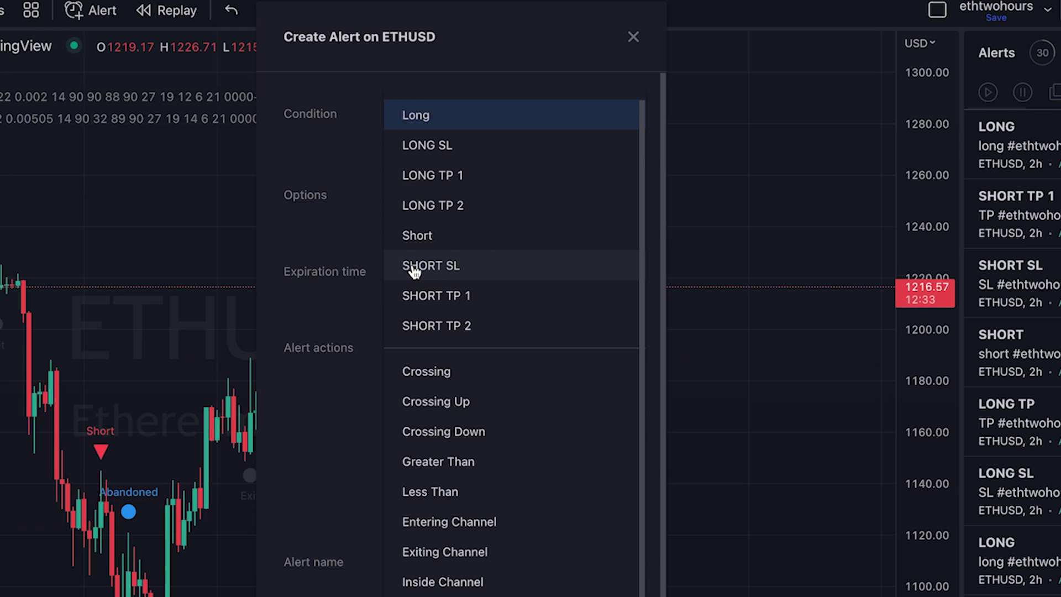
pyautogui.click(423, 145)
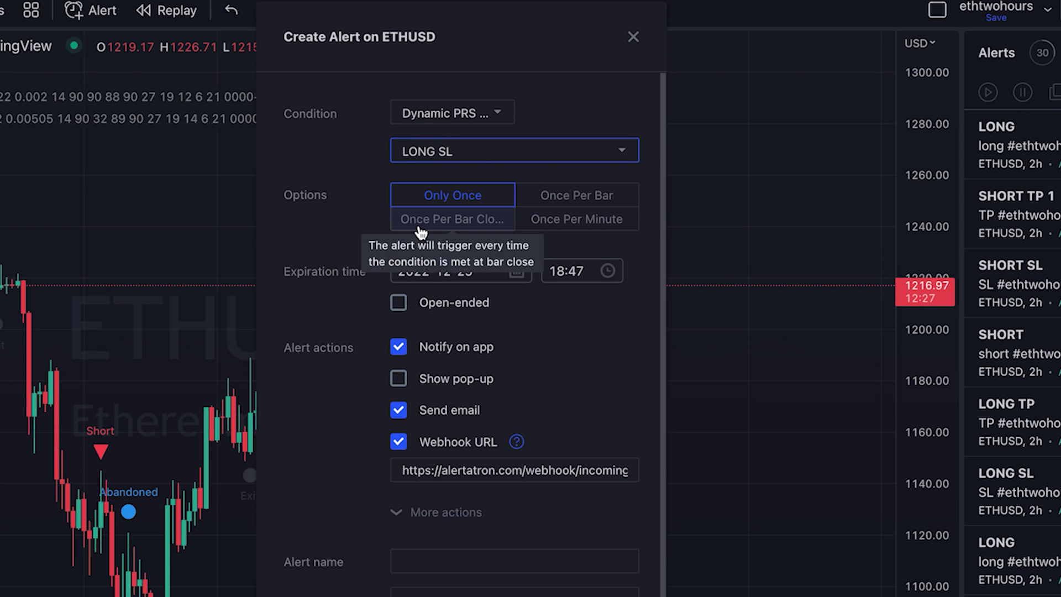
pyautogui.click(442, 222)
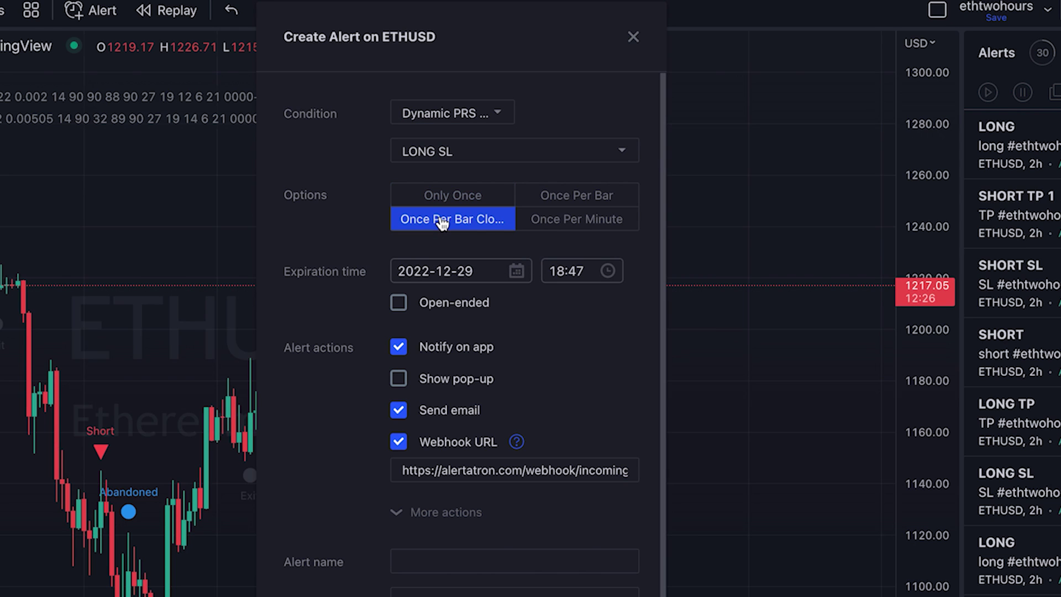
pyautogui.click(517, 271)
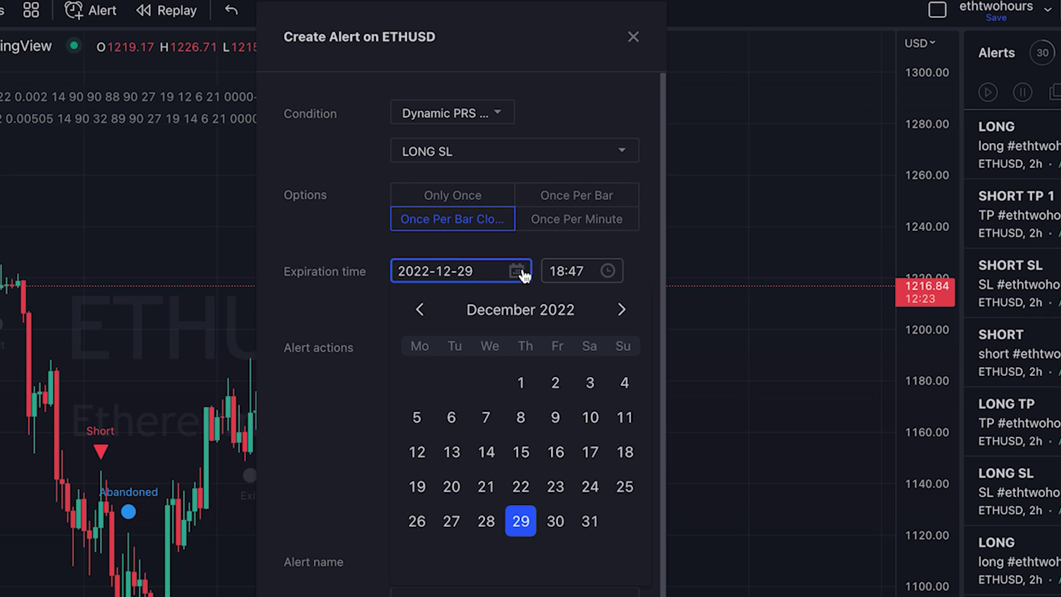
pyautogui.click(621, 308)
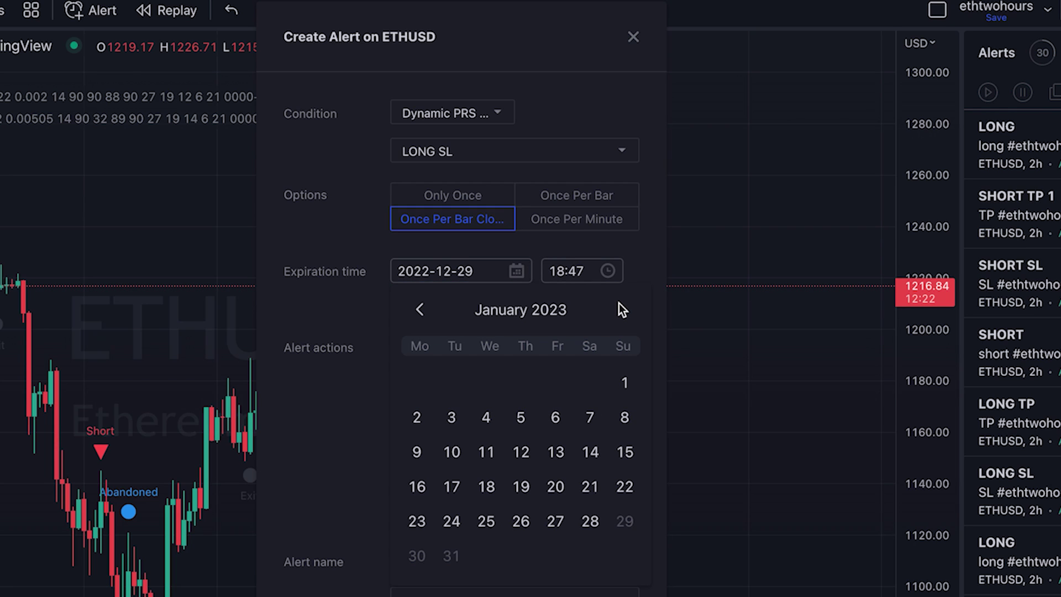
pyautogui.click(591, 523)
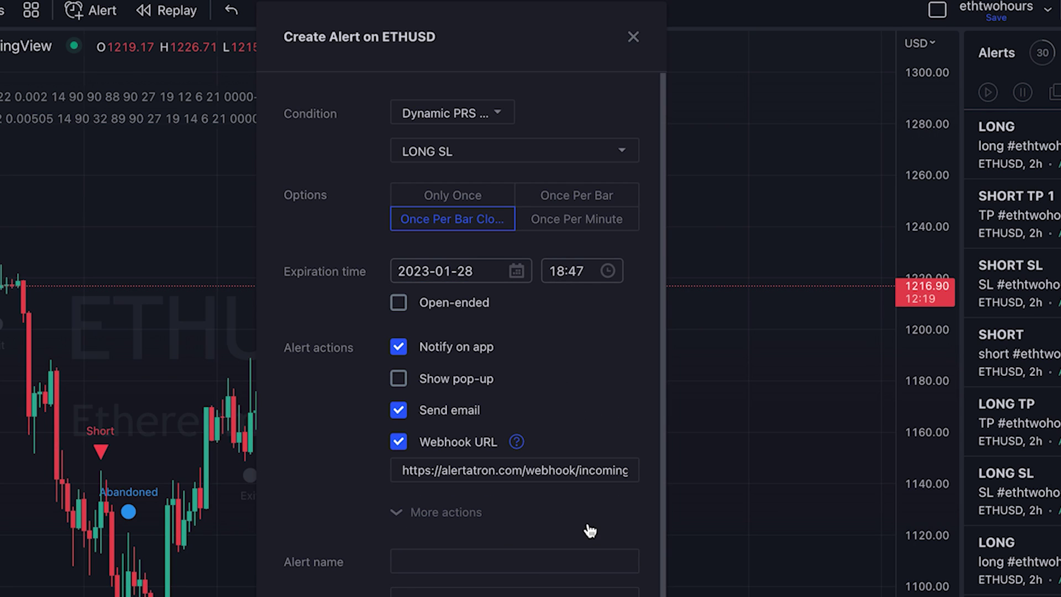
# Step: Move the default message text LONG SL into the alert name, leaving the message empty
pyautogui.moveTo(514, 442)
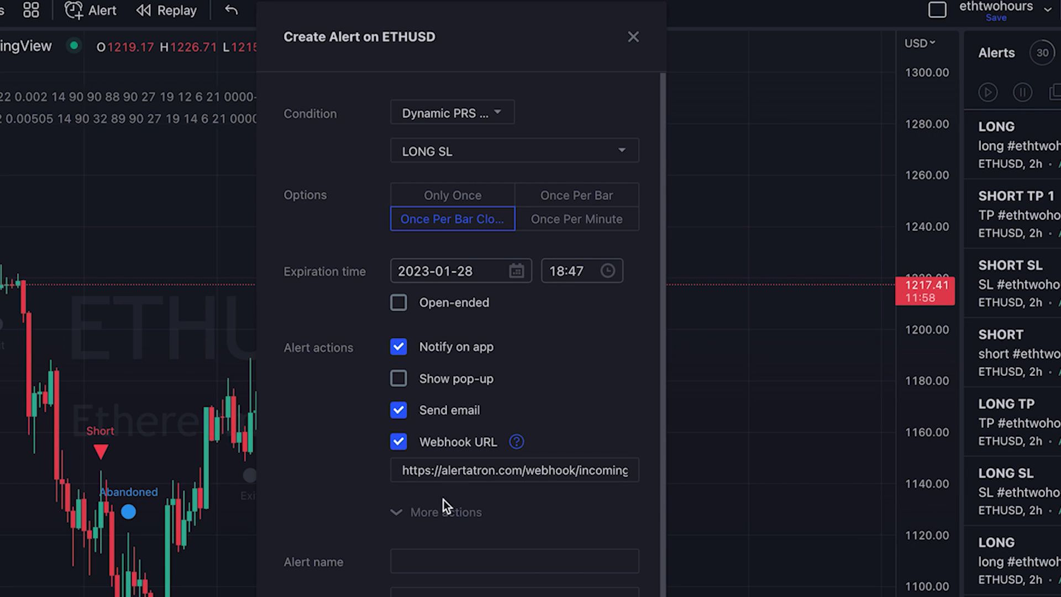
pyautogui.scroll(-2, 444, 500)
pyautogui.tripleClick(417, 488)
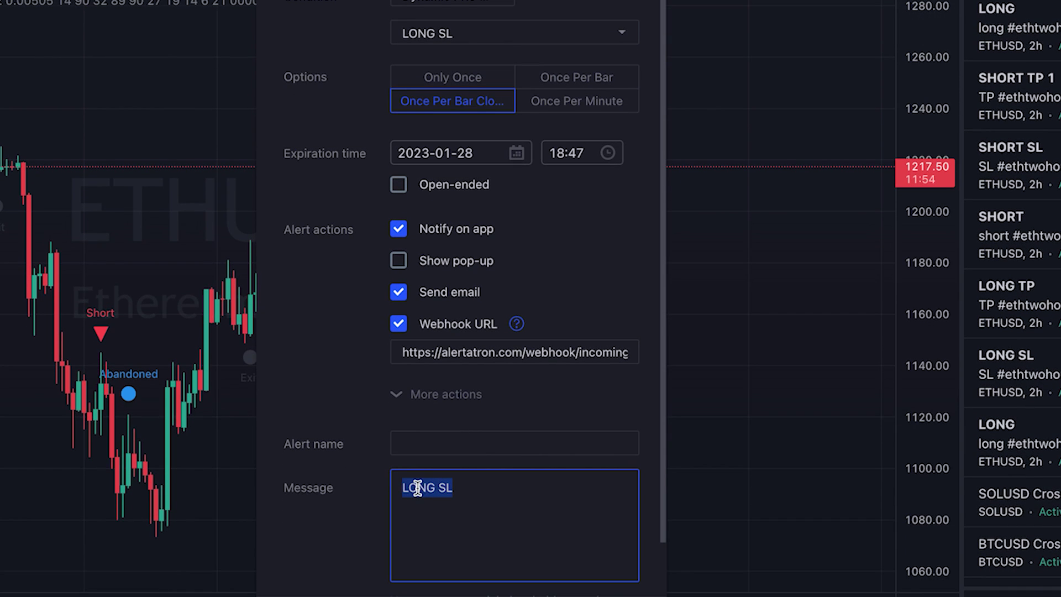
pyautogui.hotkey('ctrl', 'x')
pyautogui.click(412, 443)
pyautogui.hotkey('ctrl', 'v')
pyautogui.click(451, 499)
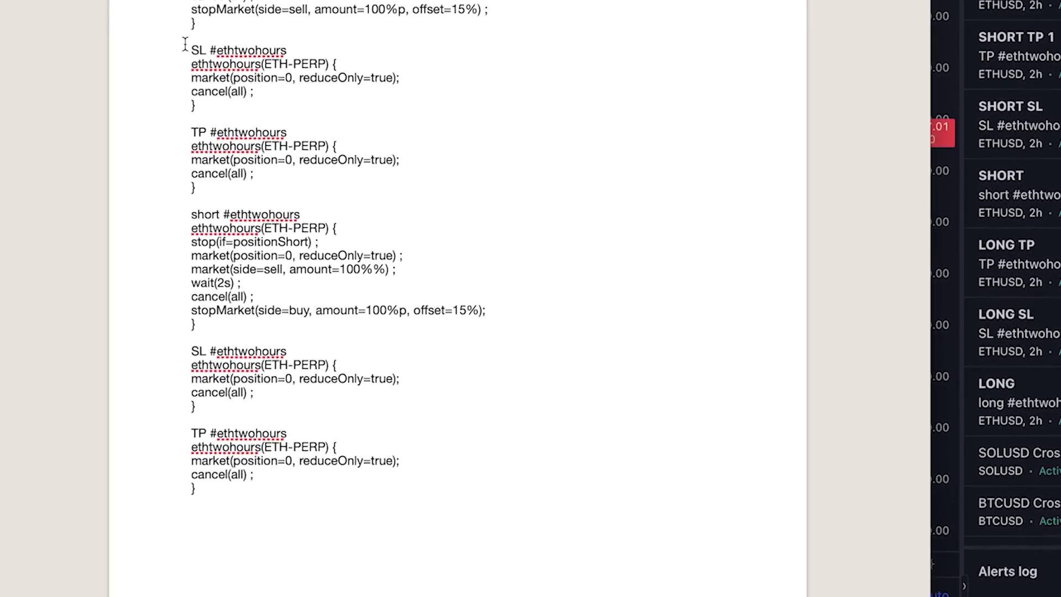
# Step: Copy the first SL #ethtwohours command block from the text document into the message and create the LONG SL alert
pyautogui.moveTo(191, 48); pyautogui.dragTo(403, 91)
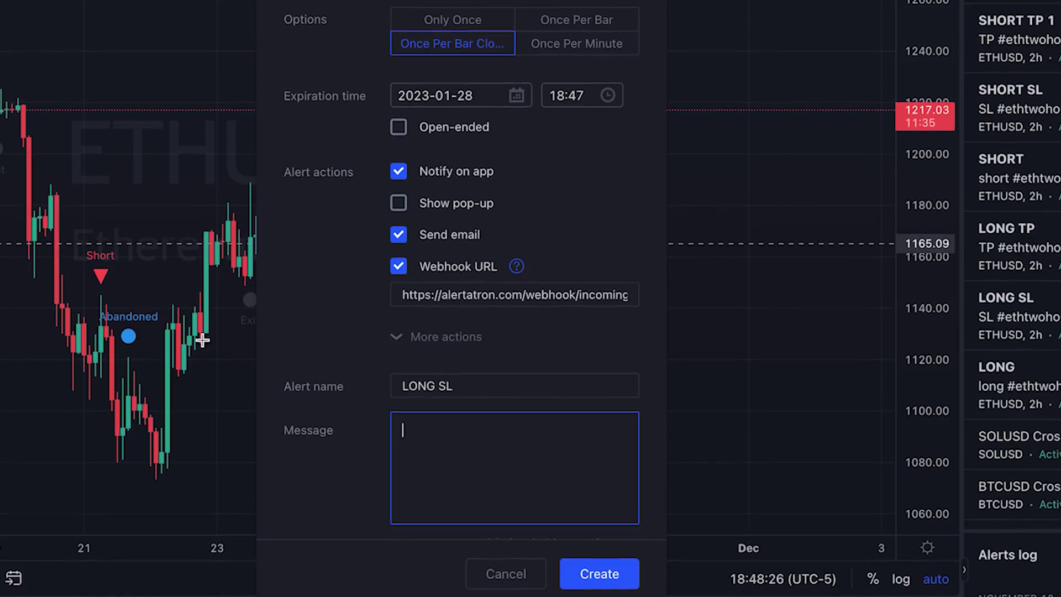
pyautogui.press('super+v')
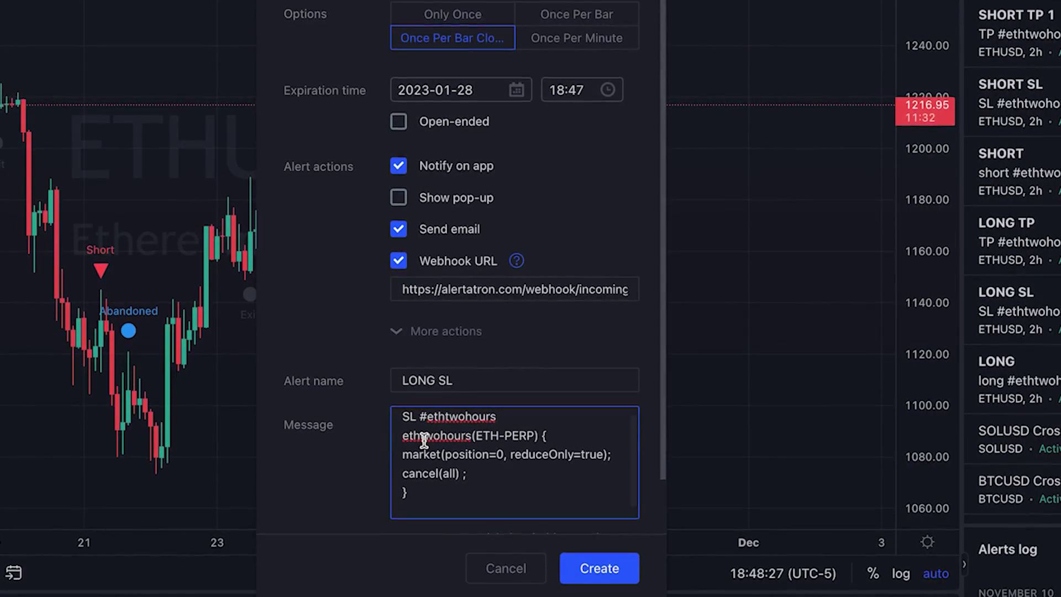
pyautogui.click(592, 567)
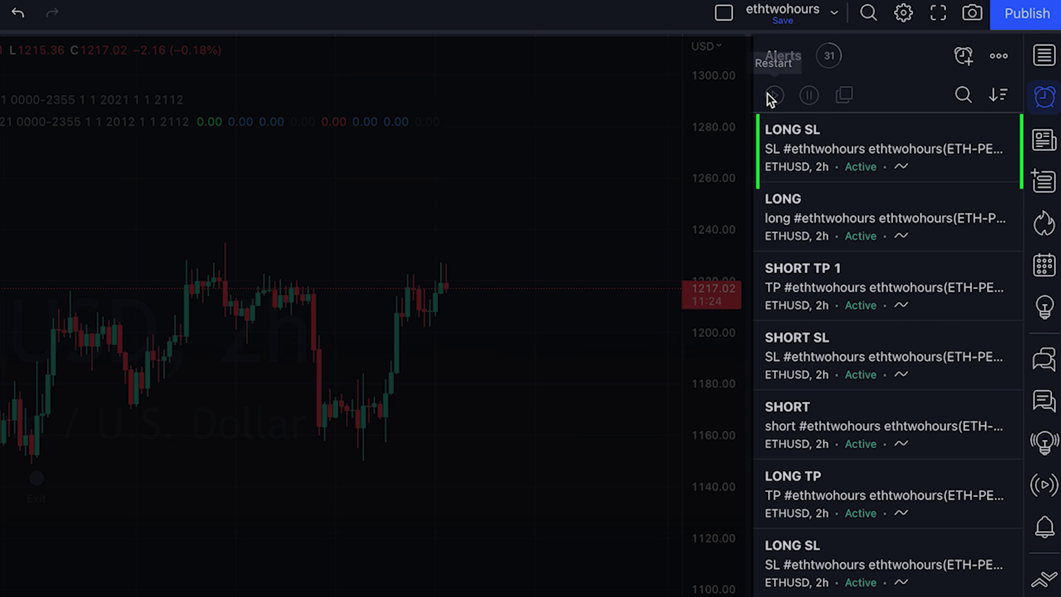
# Step: Start another ETHUSD alert with the Dynamic PRS strategy's LONG TP 1 condition, triggering once per bar close and expiring on 2023-01-28
pyautogui.click(963, 56)
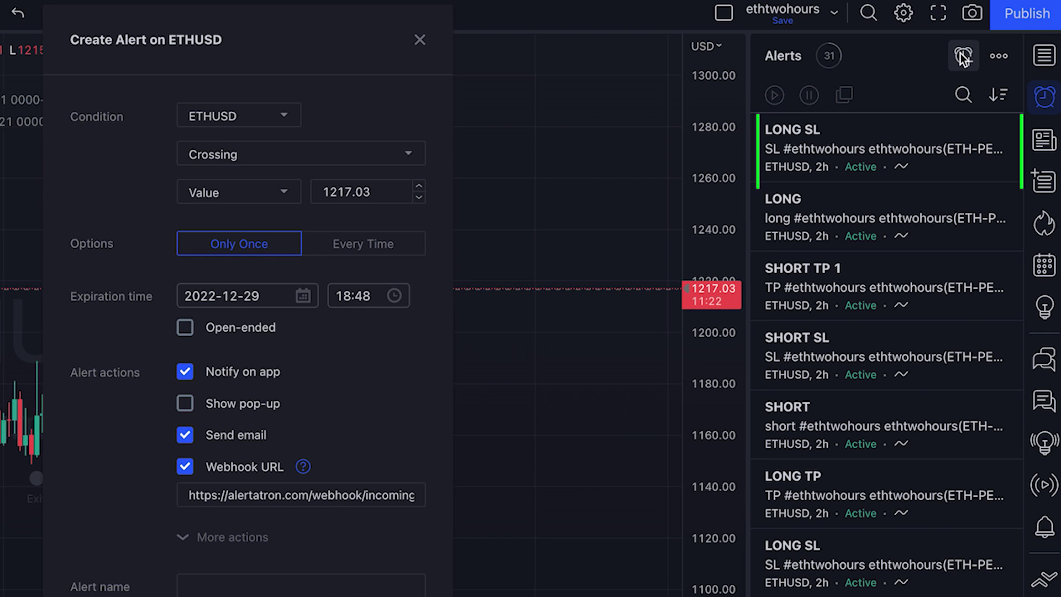
pyautogui.click(231, 117)
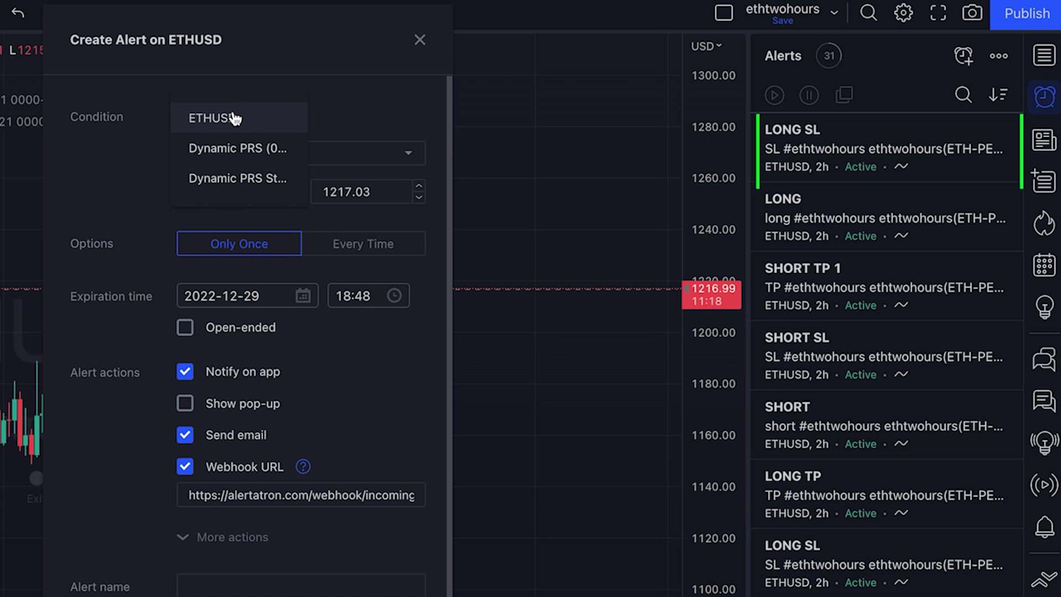
pyautogui.click(230, 178)
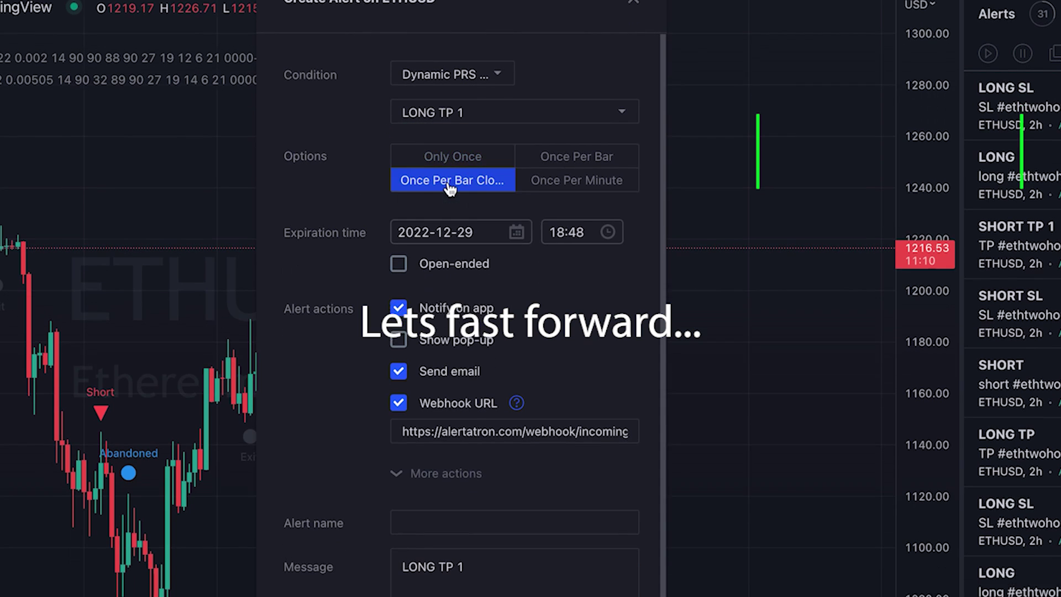
pyautogui.click(516, 230)
pyautogui.click(624, 209)
pyautogui.click(590, 419)
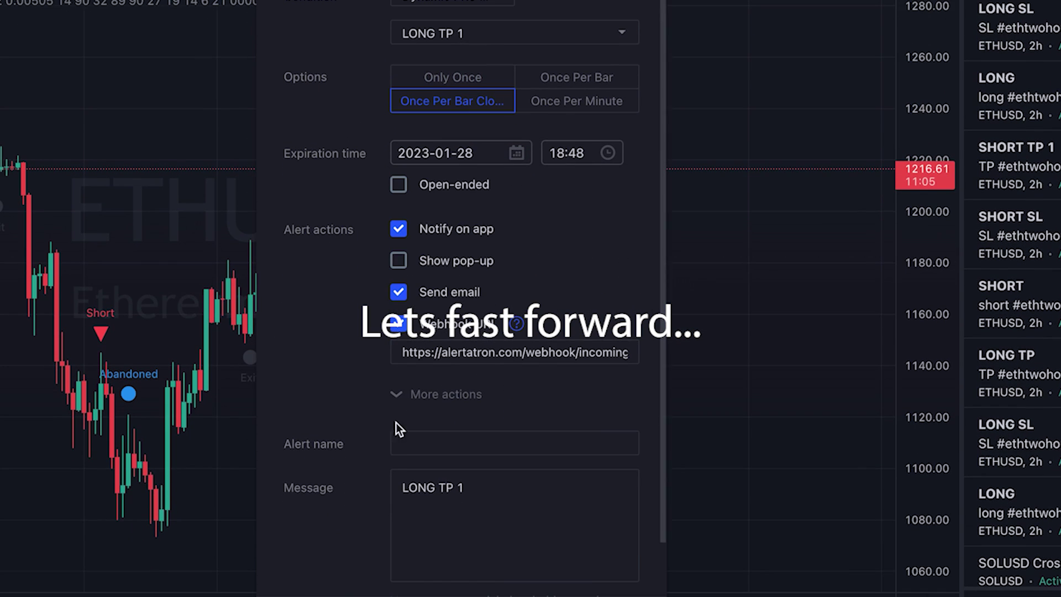
# Step: Clear the default message, name the alert LONG TP 1, and switch to the text document holding the command blocks
pyautogui.click(406, 502)
pyautogui.hotkey('ctrl', 'a')
pyautogui.press('BackSpace')
pyautogui.click(410, 443)
pyautogui.write('LONG TP 1')
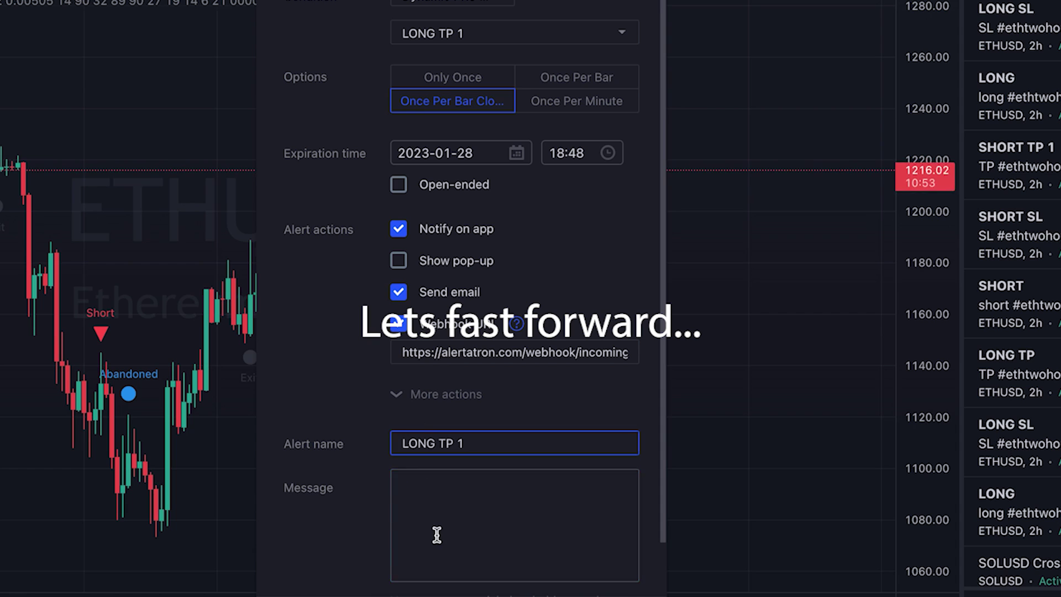
pyautogui.press('super+Tab')
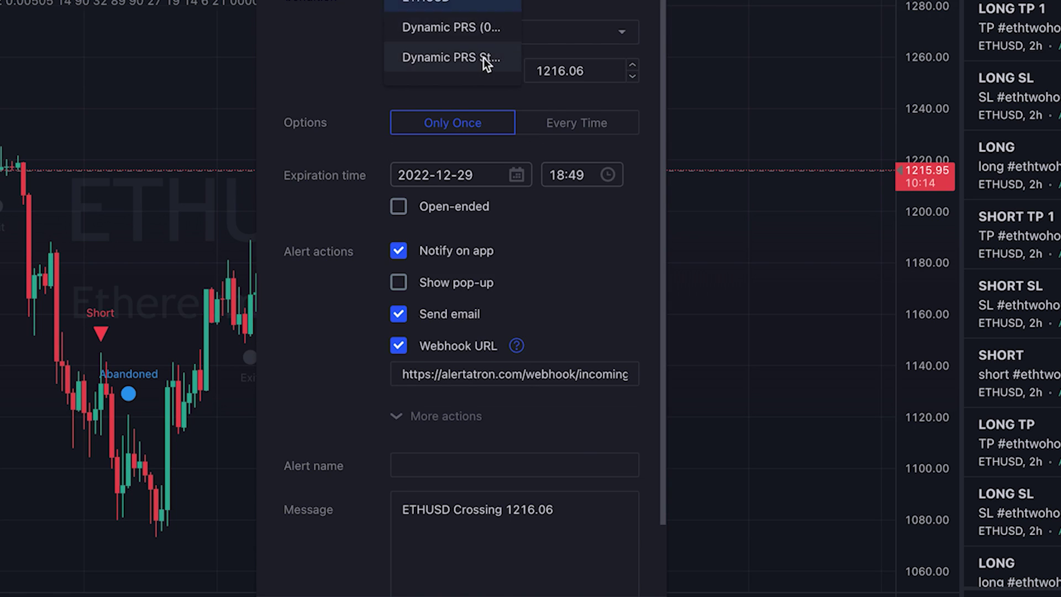
# Step: Set up a new ETHUSD alert with the strategy's Short condition, triggering once per bar close and expiring on 2023-01-28
pyautogui.scroll(-1, 472, 98)
pyautogui.click(425, 113)
pyautogui.click(516, 154)
pyautogui.click(590, 404)
# Step: Name the alert SHORT and leave its message empty, ready for the command text
pyautogui.click(433, 442)
pyautogui.write('SHORT')
pyautogui.click(430, 517)
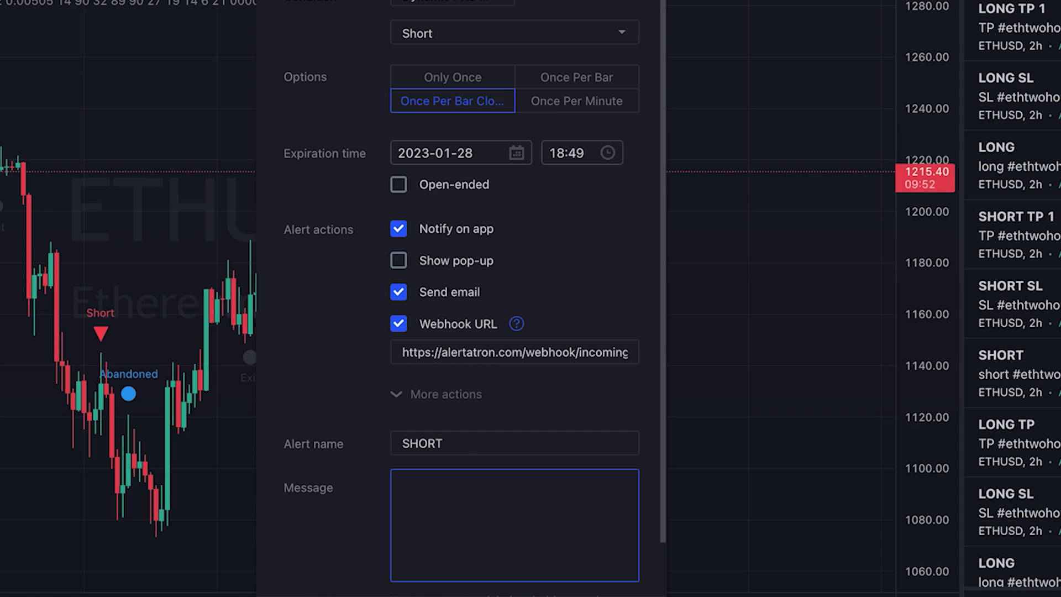
# Step: Copy the short #ethtwohours command block from the text document into the message and create the SHORT alert
pyautogui.press('super+Tab')
pyautogui.moveTo(194, 255); pyautogui.dragTo(535, 367)
pyautogui.press('super+c')
pyautogui.press('super+Tab')
pyautogui.press('super+v')
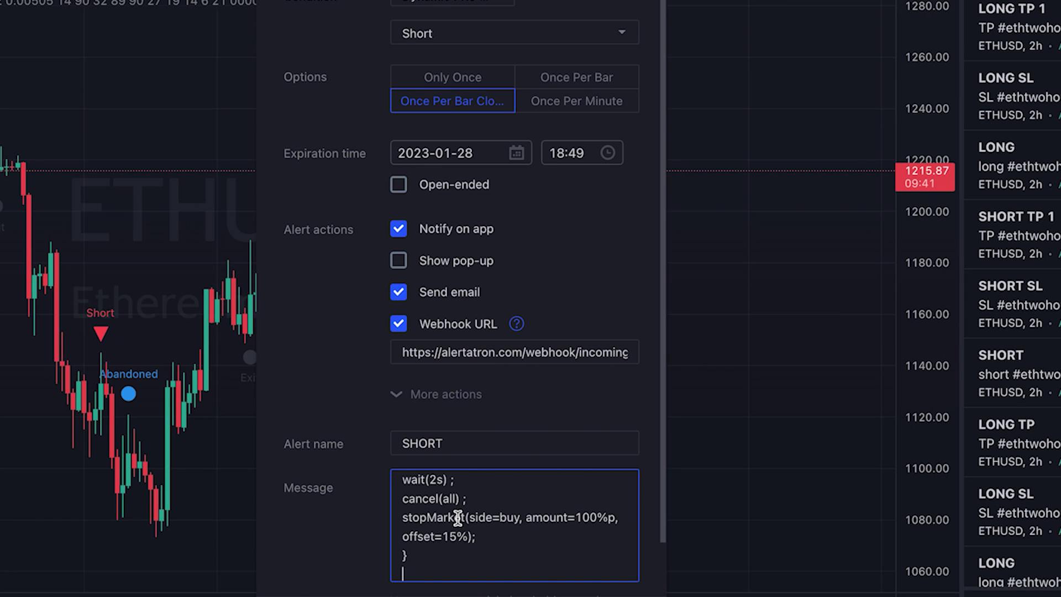
pyautogui.click(602, 595)
# Step: Start another ETHUSD alert with the SHORT SL condition, triggering once per bar close and expiring on 2023-01-28
pyautogui.hotkey('alt', 'a')
pyautogui.click(470, 30)
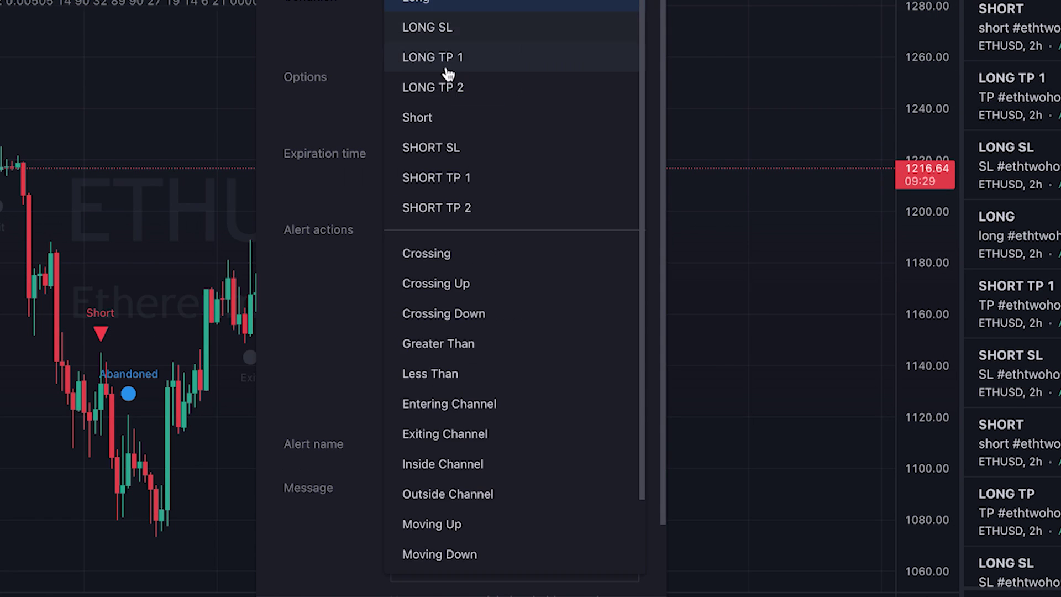
pyautogui.click(442, 147)
pyautogui.click(459, 153)
pyautogui.click(589, 403)
# Step: Move the default message text SHORT SL into the alert name, leaving the message empty
pyautogui.click(420, 486)
pyautogui.press('super+a')
pyautogui.press('super+x')
pyautogui.click(421, 445)
pyautogui.press('super+v')
pyautogui.press('Tab')
# Step: Copy the short side's SL #ethtwohours command block from the text document into the message and create the SHORT SL alert
pyautogui.press('super+Tab')
pyautogui.moveTo(177, 391); pyautogui.dragTo(411, 451)
pyautogui.press('super+c')
pyautogui.press('super+Tab')
pyautogui.press('super+v')
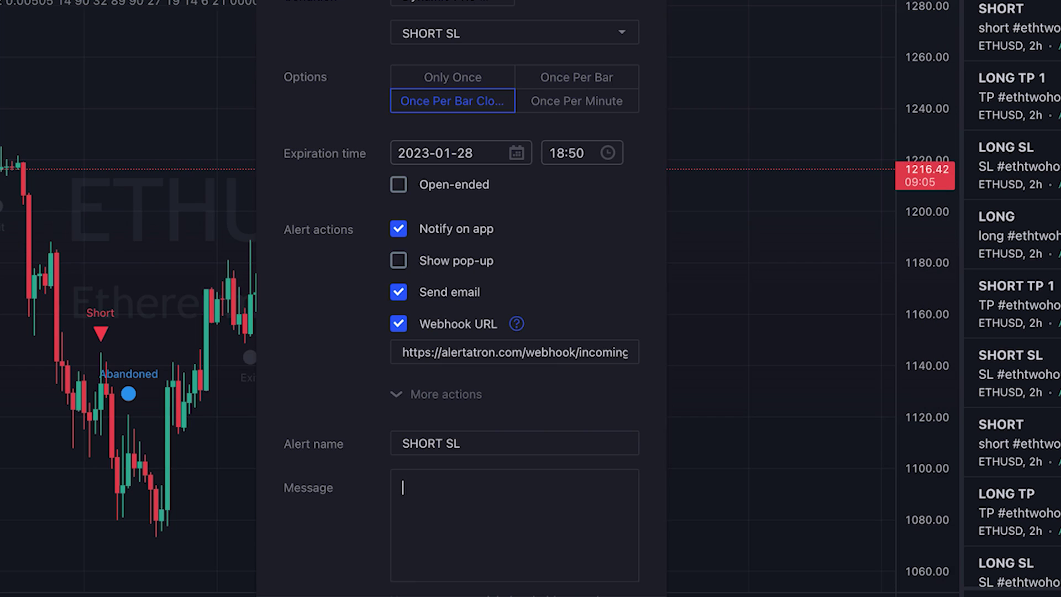
pyautogui.click(603, 594)
# Step: Start another ETHUSD alert with the strategy's SHORT TP 1 condition, triggering once per bar close and expiring on 2023-01-28
pyautogui.press('super+Tab')
pyautogui.press('super+Tab')
pyautogui.hotkey('alt', 'a')
pyautogui.click(452, 3)
pyautogui.click(481, 59)
pyautogui.click(515, 33)
pyautogui.click(481, 118)
pyautogui.click(452, 101)
pyautogui.click(459, 153)
pyautogui.click(624, 189)
pyautogui.click(591, 405)
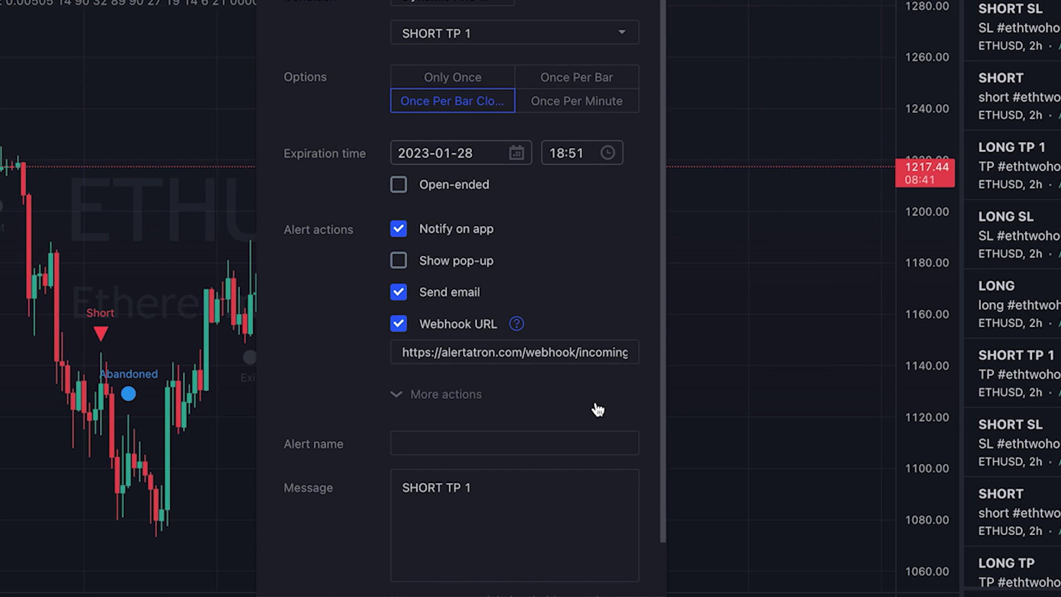
# Step: Move the default message text SHORT TP 1 into the alert name, leaving the message empty
pyautogui.click(516, 490)
pyautogui.press('super+a')
pyautogui.press('super+x')
pyautogui.click(445, 445)
pyautogui.press('super+v')
pyautogui.press('Tab')
# Step: Copy the short side's TP #ethtwohours command block from the text document into the message and create the SHORT TP 1 alert
pyautogui.press('super+Tab')
pyautogui.moveTo(182, 472); pyautogui.dragTo(429, 528)
pyautogui.press('super+c')
pyautogui.press('super+Tab')
pyautogui.press('super+v')
pyautogui.click(602, 594)
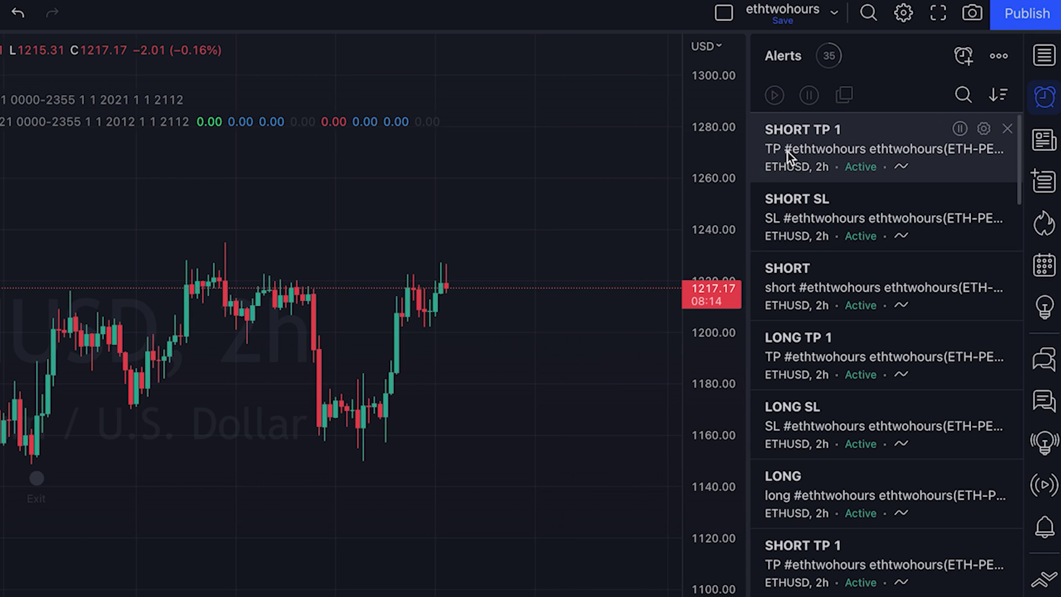
# Step: Review the new alerts, then examine the long #ethtwohours command block in the text document, highlighting its ethtwohours(ETH-PERP) line and stopMarket offset
pyautogui.moveTo(779, 285)
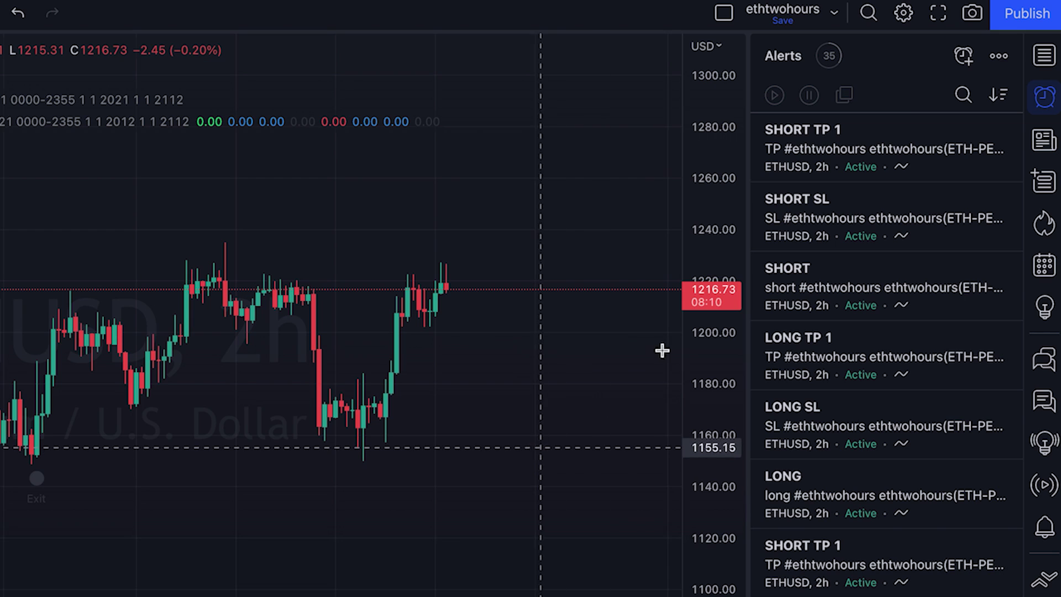
pyautogui.moveTo(857, 177)
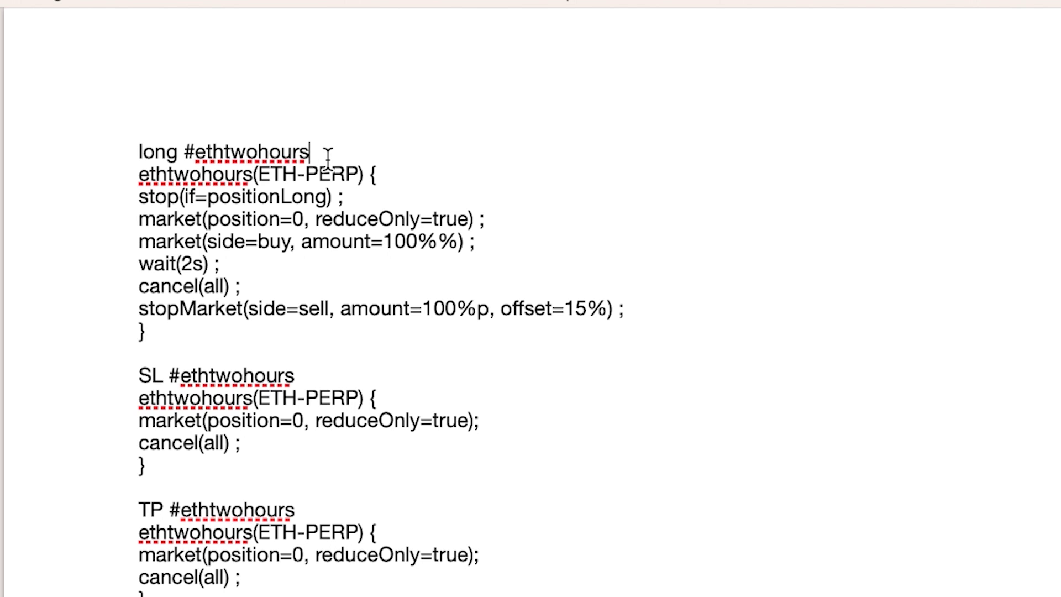
pyautogui.click(328, 159)
pyautogui.click(125, 174)
pyautogui.moveTo(125, 174); pyautogui.dragTo(255, 190)
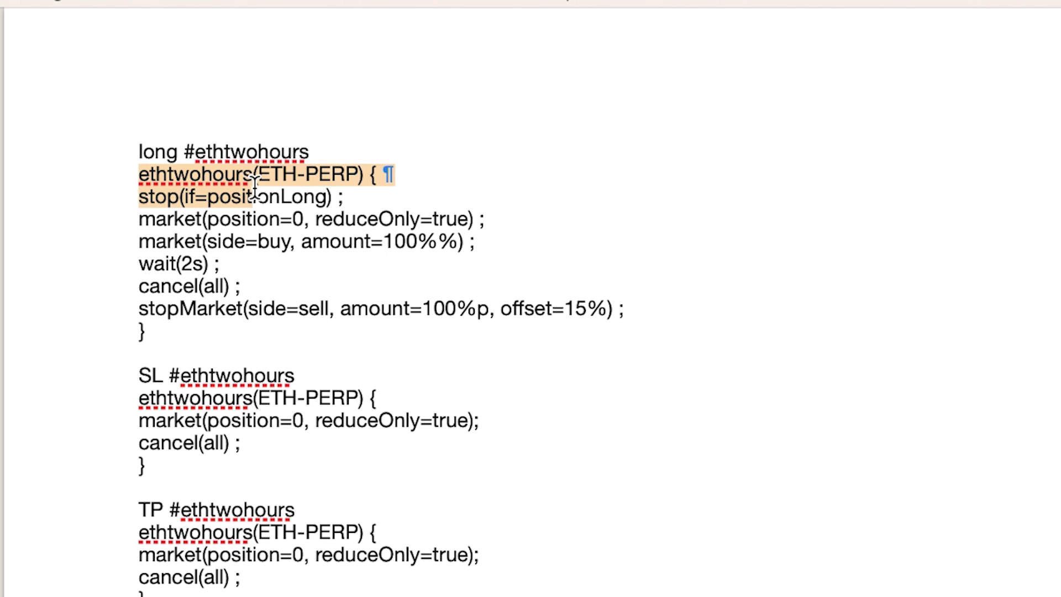
pyautogui.click(548, 182)
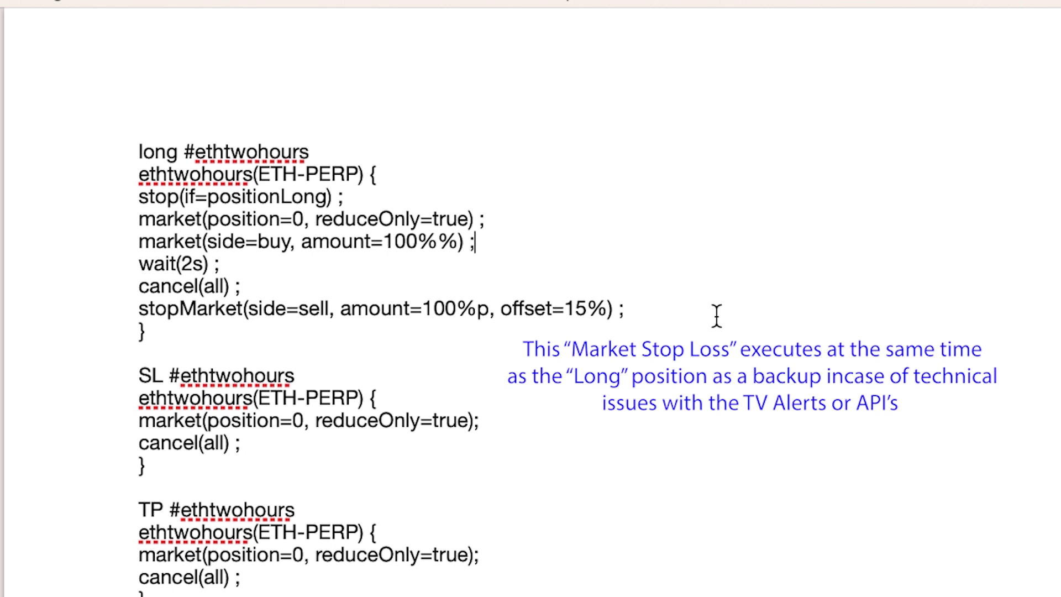
pyautogui.click(647, 319)
pyautogui.moveTo(647, 318); pyautogui.dragTo(501, 303)
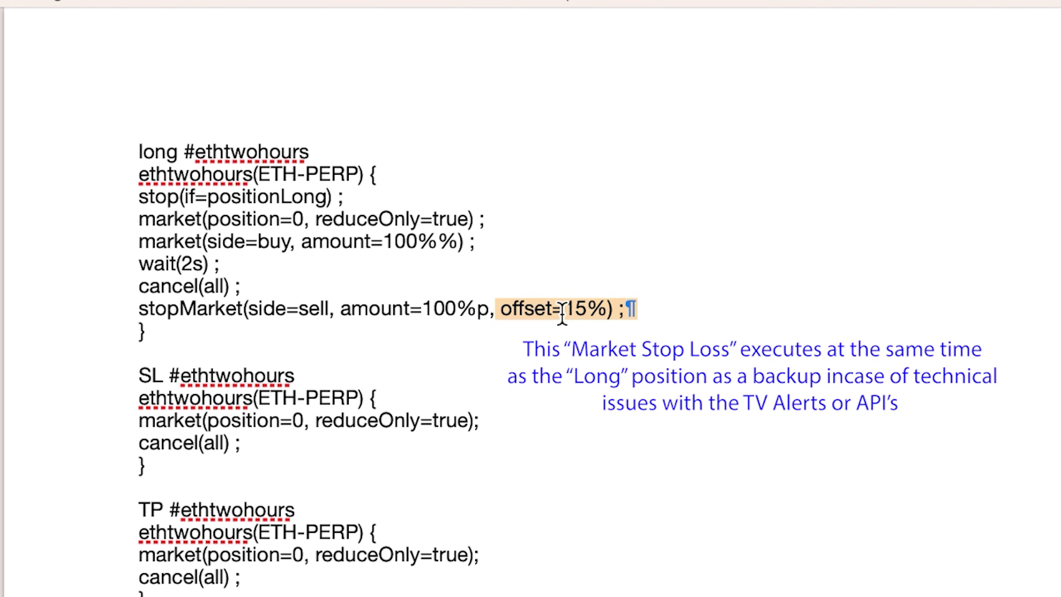